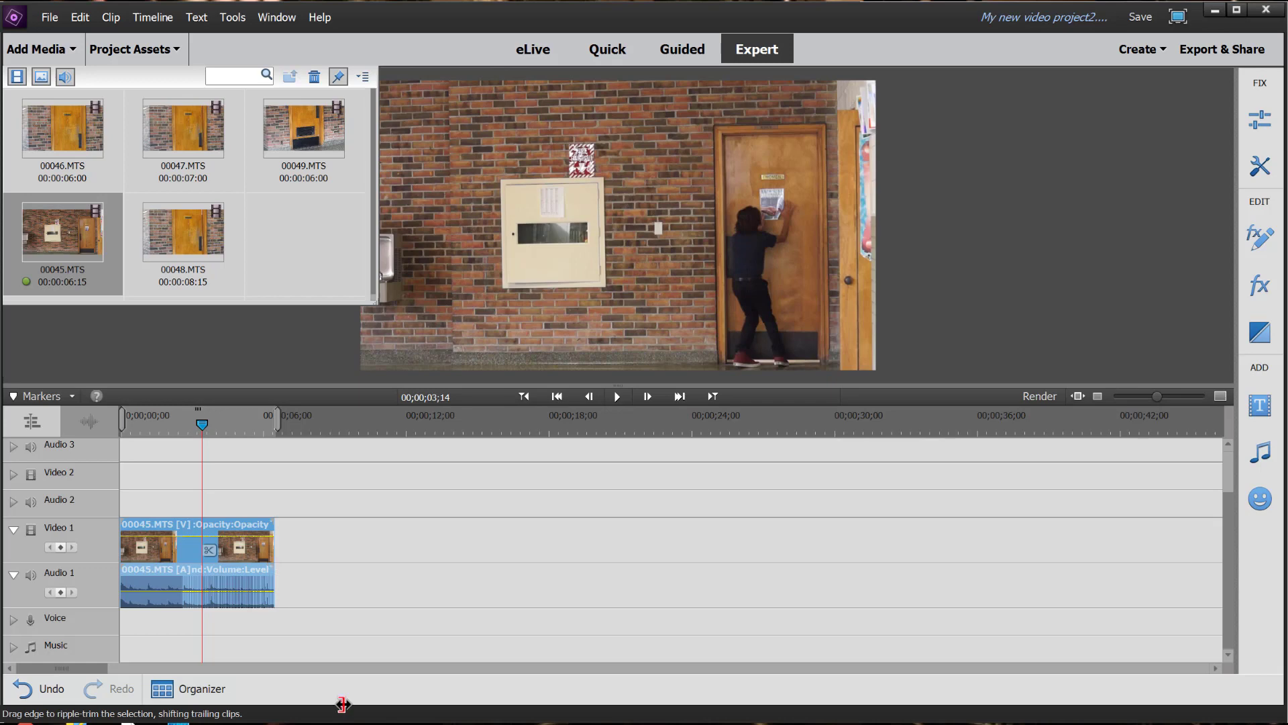
- Shorten the end of clip 00045.MTS, splitting it at 00;00;05;09 and deleting the leftover piece after the split
{"action": "mouse_move", "coordinate": [275, 562]}
{"action": "left_mouse_down"}
{"action": "mouse_move", "coordinate": [243, 562]}
{"action": "mouse_move", "coordinate": [257, 563]}
{"action": "left_mouse_up"}
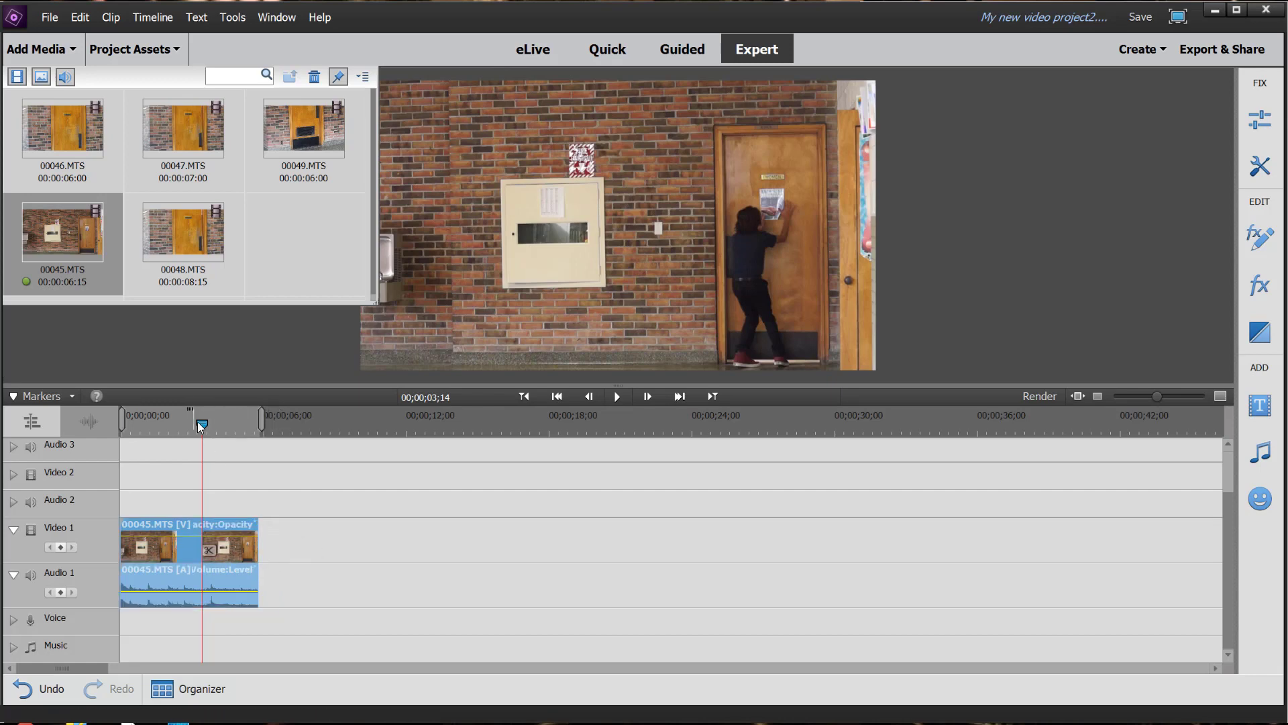
{"action": "left_click_drag", "start_coordinate": [200, 425], "coordinate": [242, 428]}
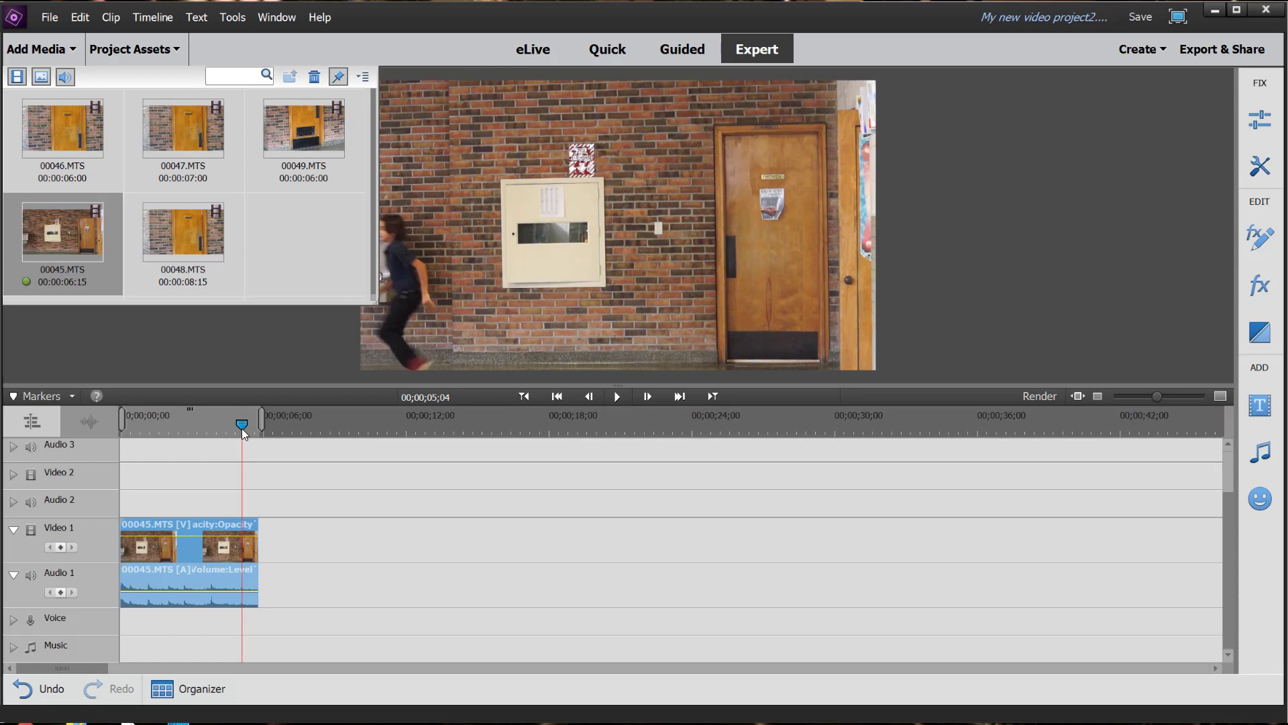
{"action": "left_click_drag", "start_coordinate": [242, 429], "coordinate": [246, 428]}
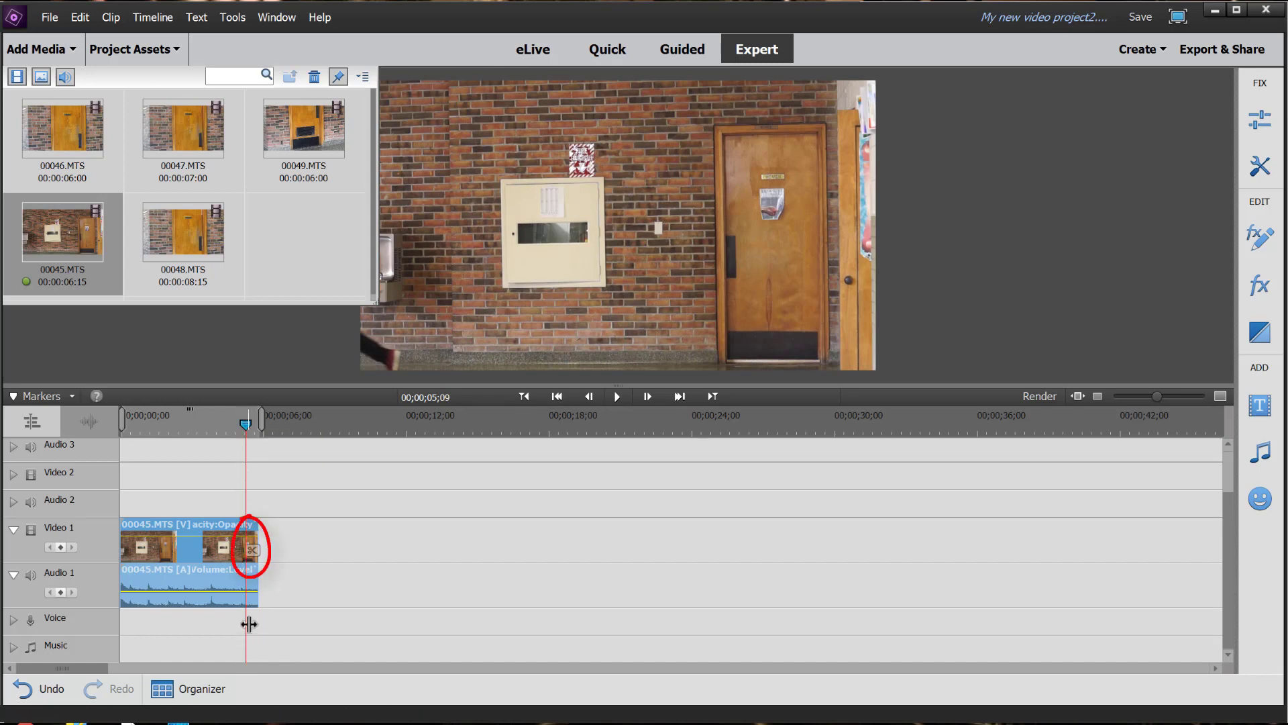
{"action": "left_click", "coordinate": [253, 550]}
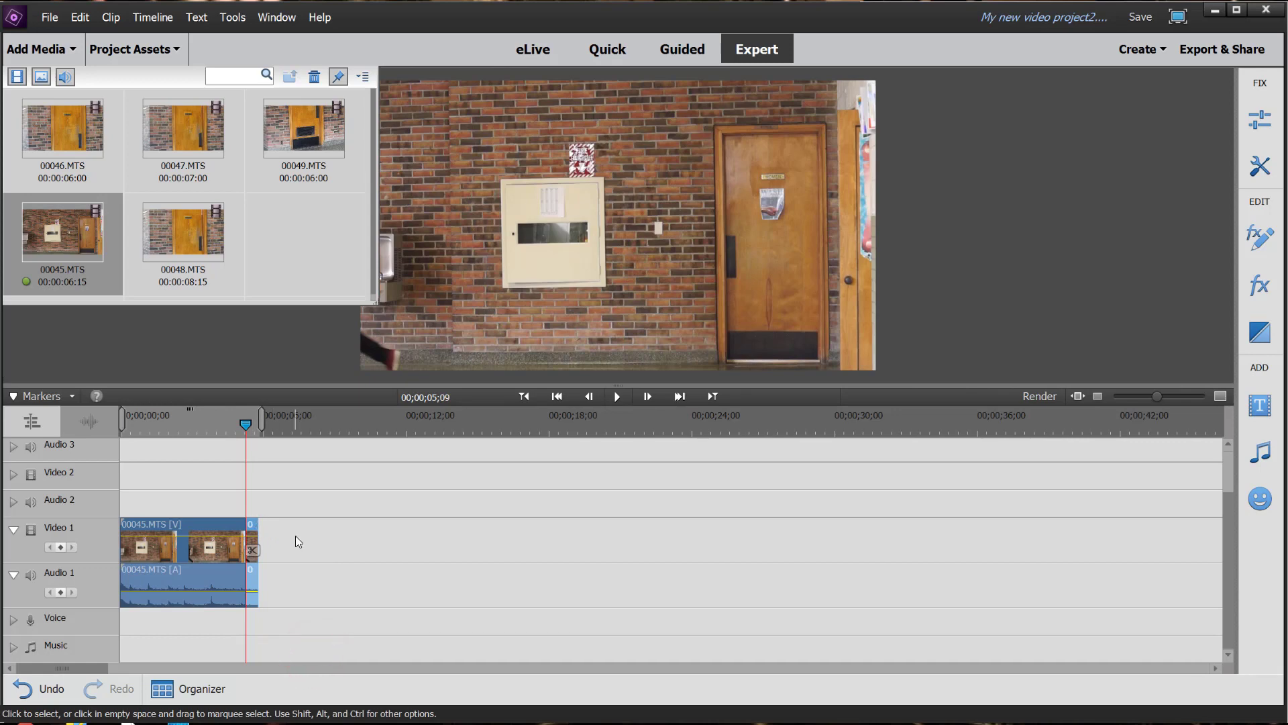
{"action": "mouse_move", "coordinate": [253, 528]}
{"action": "left_mouse_down"}
{"action": "mouse_move", "coordinate": [360, 530]}
{"action": "mouse_move", "coordinate": [259, 532]}
{"action": "left_mouse_up"}
{"action": "key", "text": "Delete"}
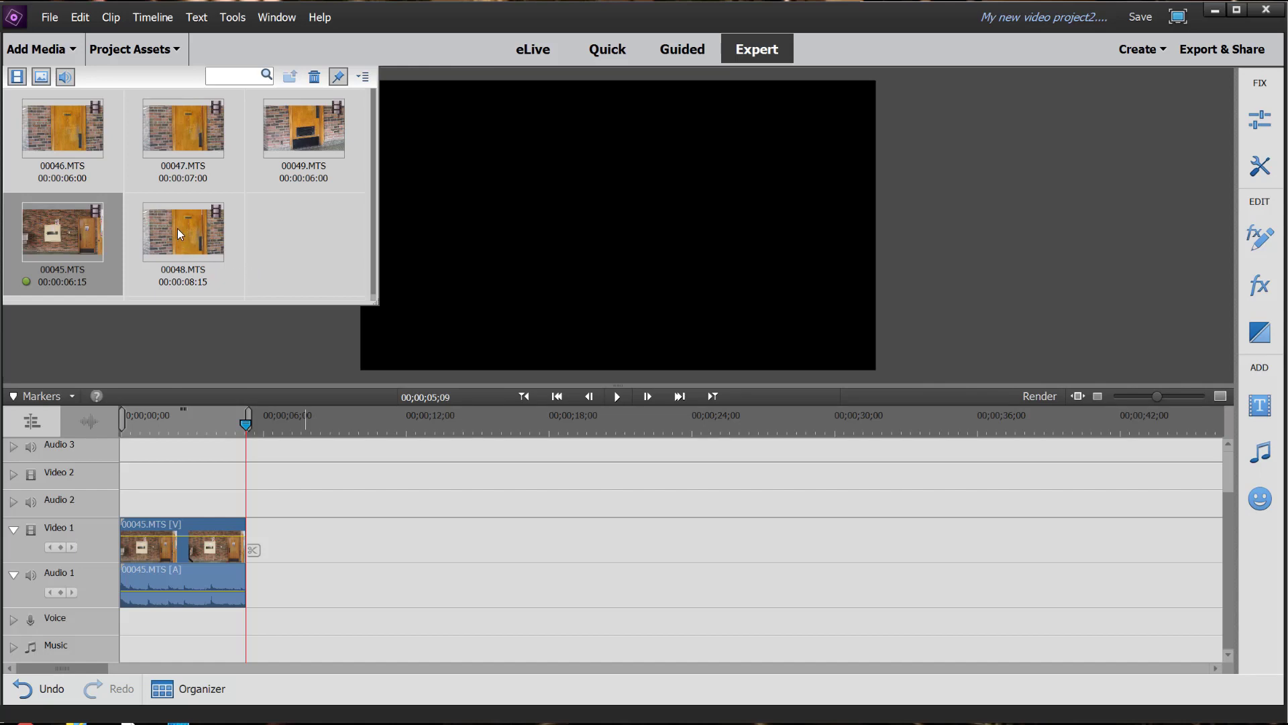
- Add clip 00048.MTS to Video 1 and move it directly against the end of clip 00045.MTS
{"action": "left_click_drag", "start_coordinate": [224, 278], "coordinate": [296, 543]}
{"action": "left_click_drag", "start_coordinate": [245, 421], "coordinate": [271, 425]}
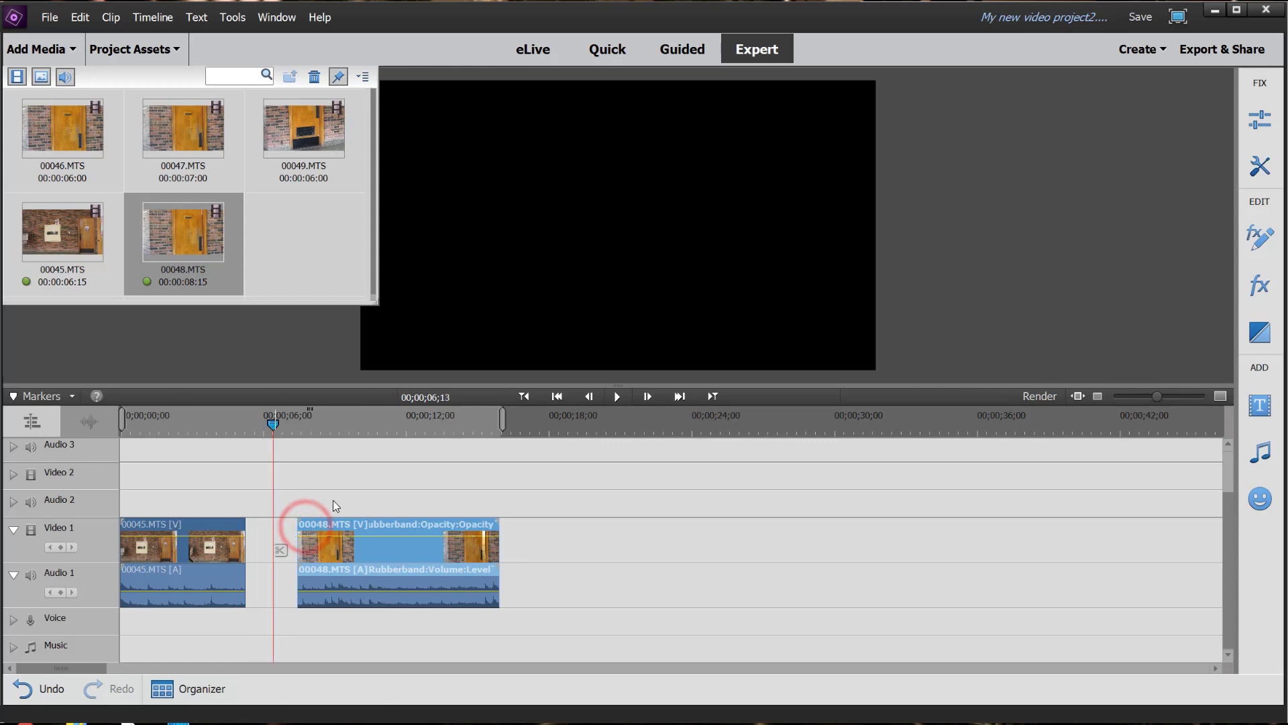
{"action": "left_click", "coordinate": [376, 525]}
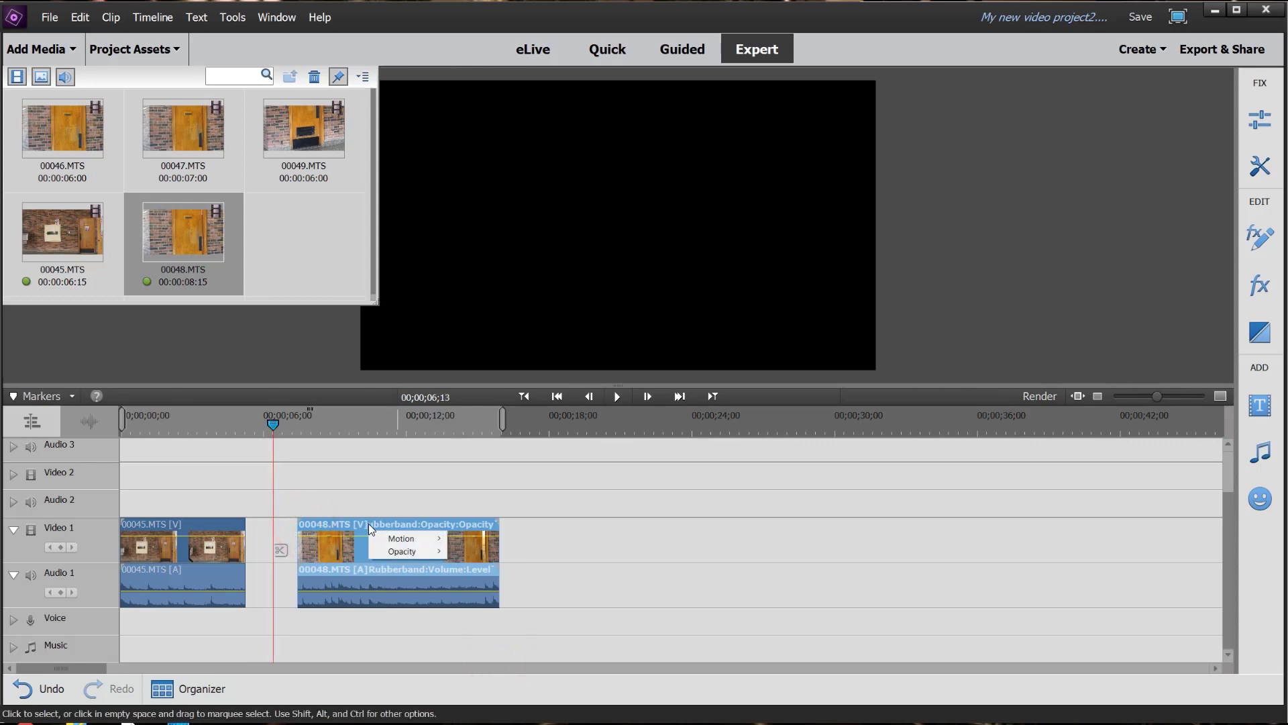
{"action": "left_click_drag", "start_coordinate": [335, 528], "coordinate": [275, 529]}
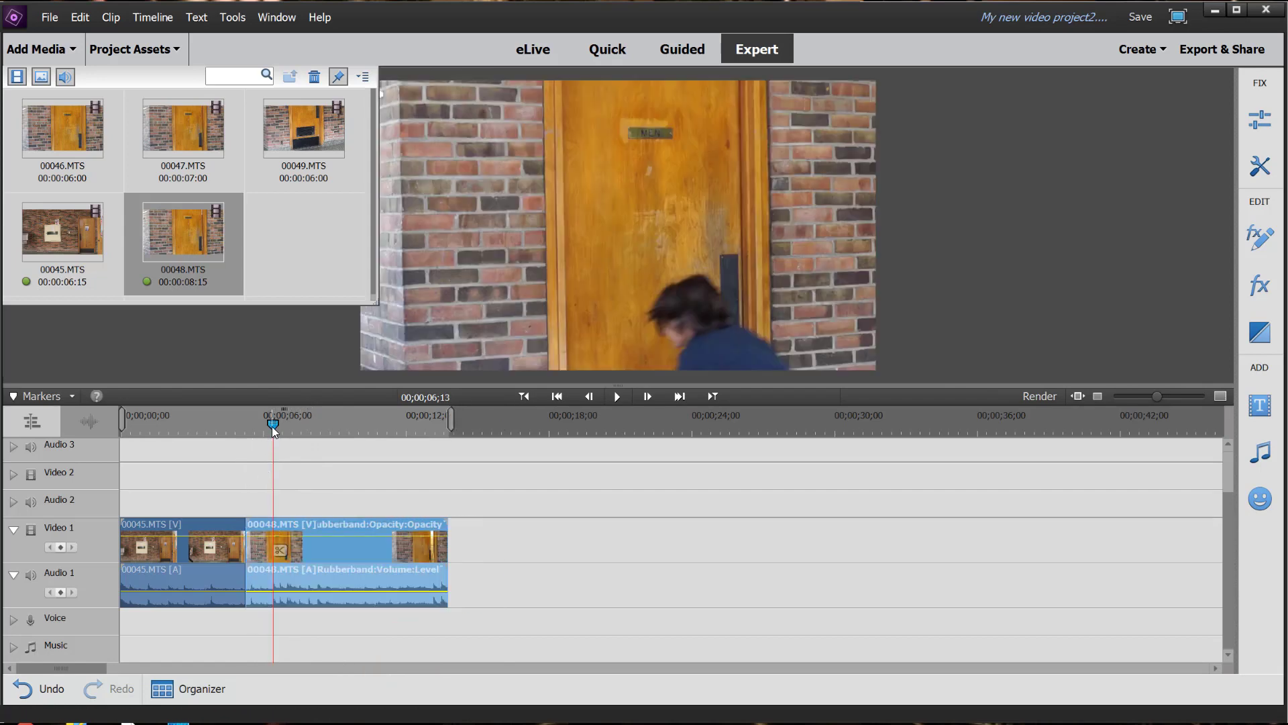
- Ripple-trim the beginning of clip 00048.MTS up to the frame at 00;00;05;20
{"action": "mouse_move", "coordinate": [273, 427]}
{"action": "left_mouse_down"}
{"action": "mouse_move", "coordinate": [222, 426]}
{"action": "mouse_move", "coordinate": [273, 428]}
{"action": "mouse_move", "coordinate": [239, 428]}
{"action": "mouse_move", "coordinate": [250, 428]}
{"action": "left_mouse_up"}
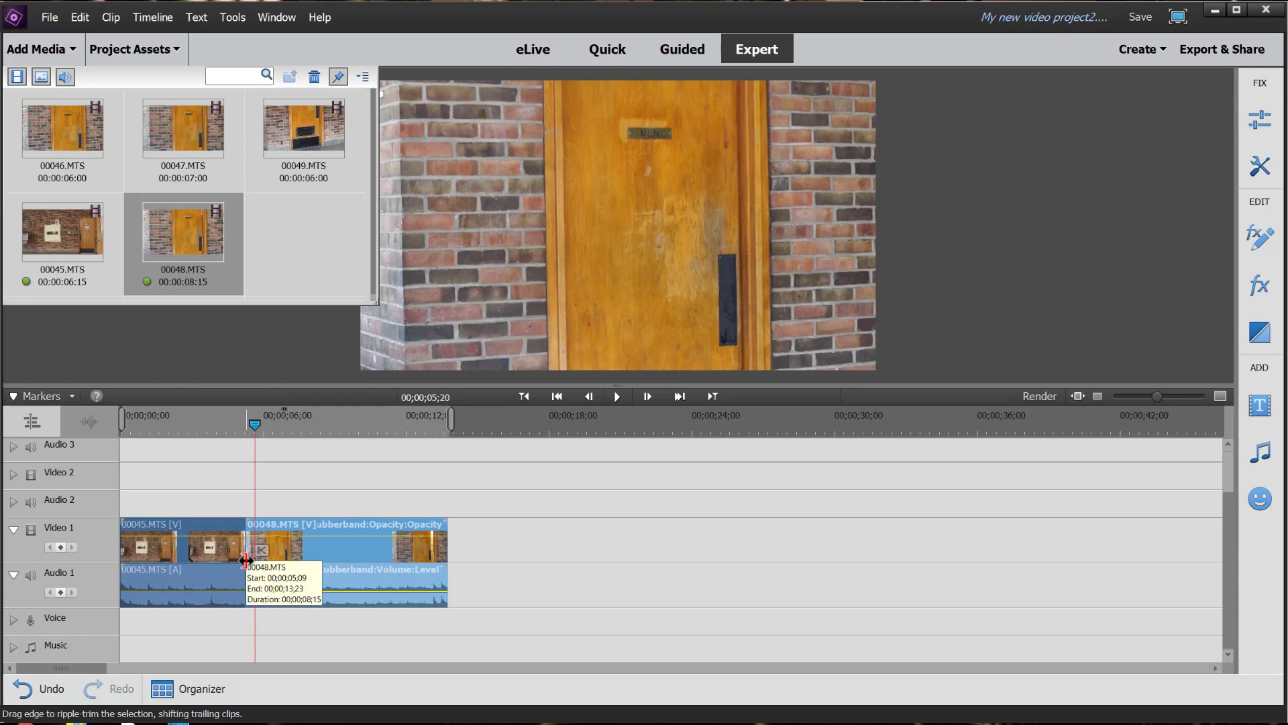
{"action": "left_click", "coordinate": [246, 561]}
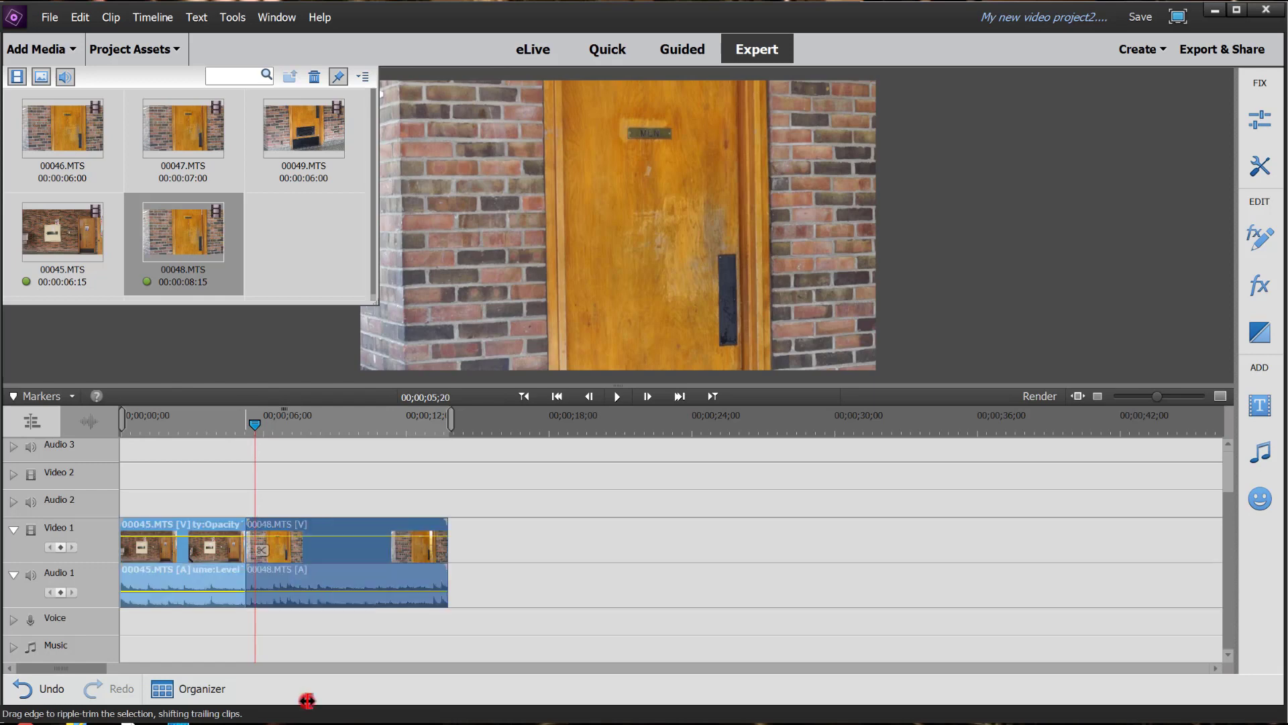
{"action": "left_click", "coordinate": [300, 530]}
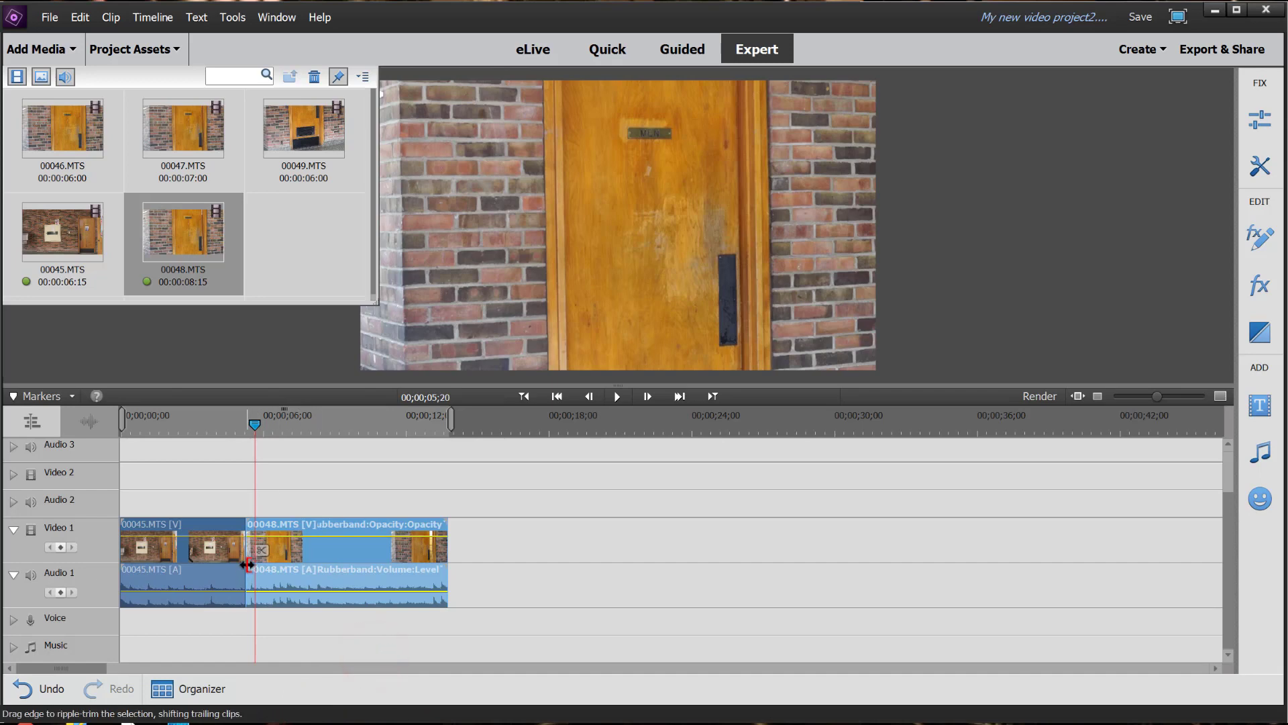
{"action": "left_click_drag", "start_coordinate": [246, 563], "coordinate": [255, 564]}
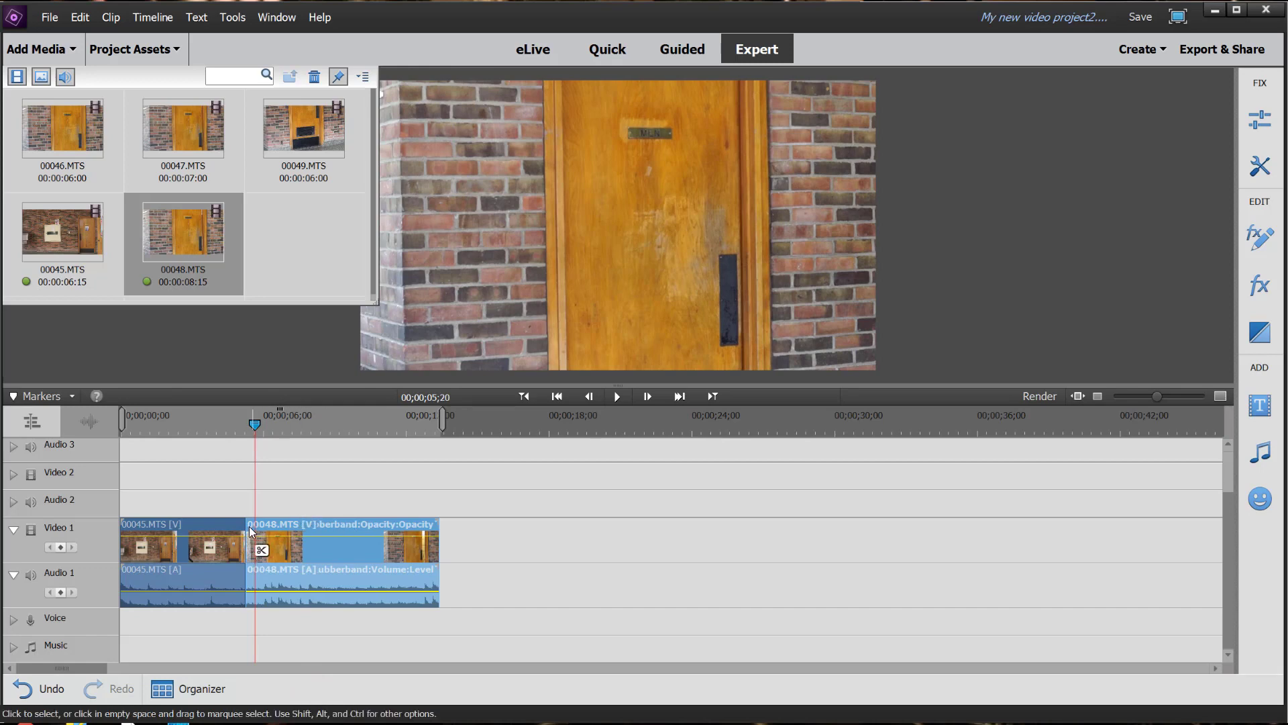
- Add clip 00049.MTS to Video 1 directly after clip 00048.MTS, at 00;00;13;13
{"action": "left_click_drag", "start_coordinate": [254, 430], "coordinate": [440, 442]}
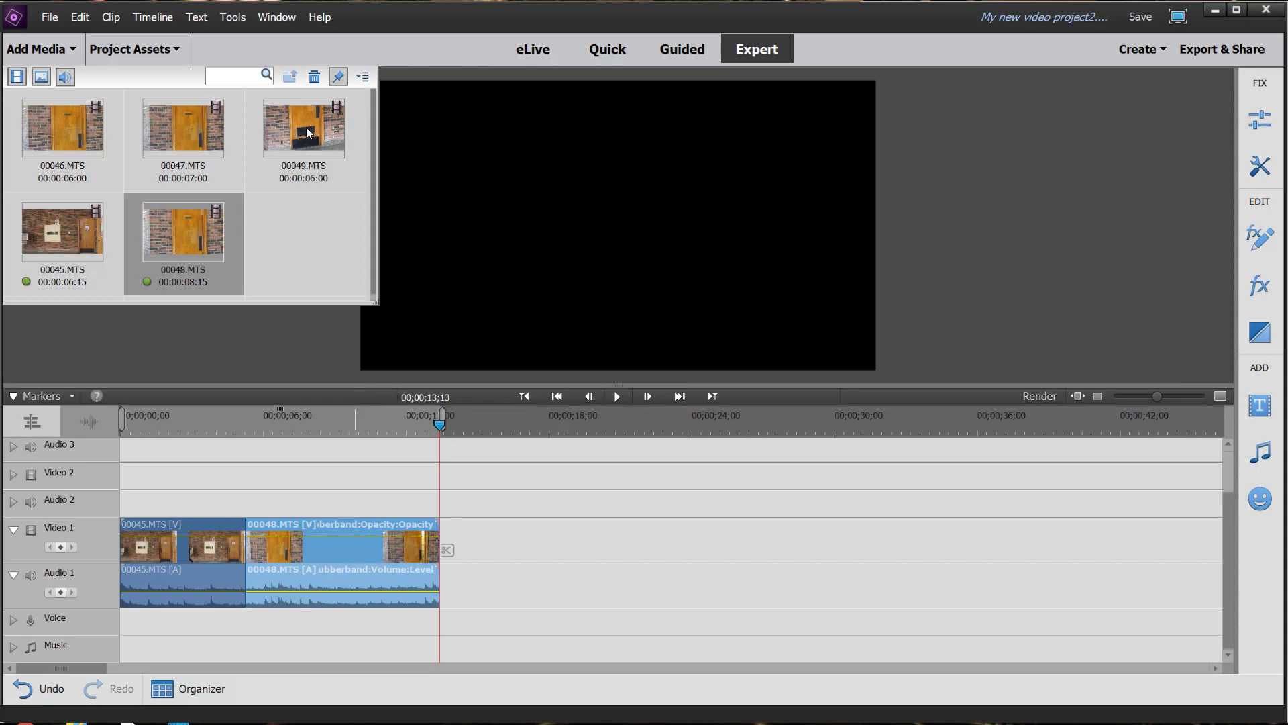
{"action": "left_click_drag", "start_coordinate": [308, 132], "coordinate": [446, 573]}
{"action": "left_click_drag", "start_coordinate": [440, 425], "coordinate": [469, 424]}
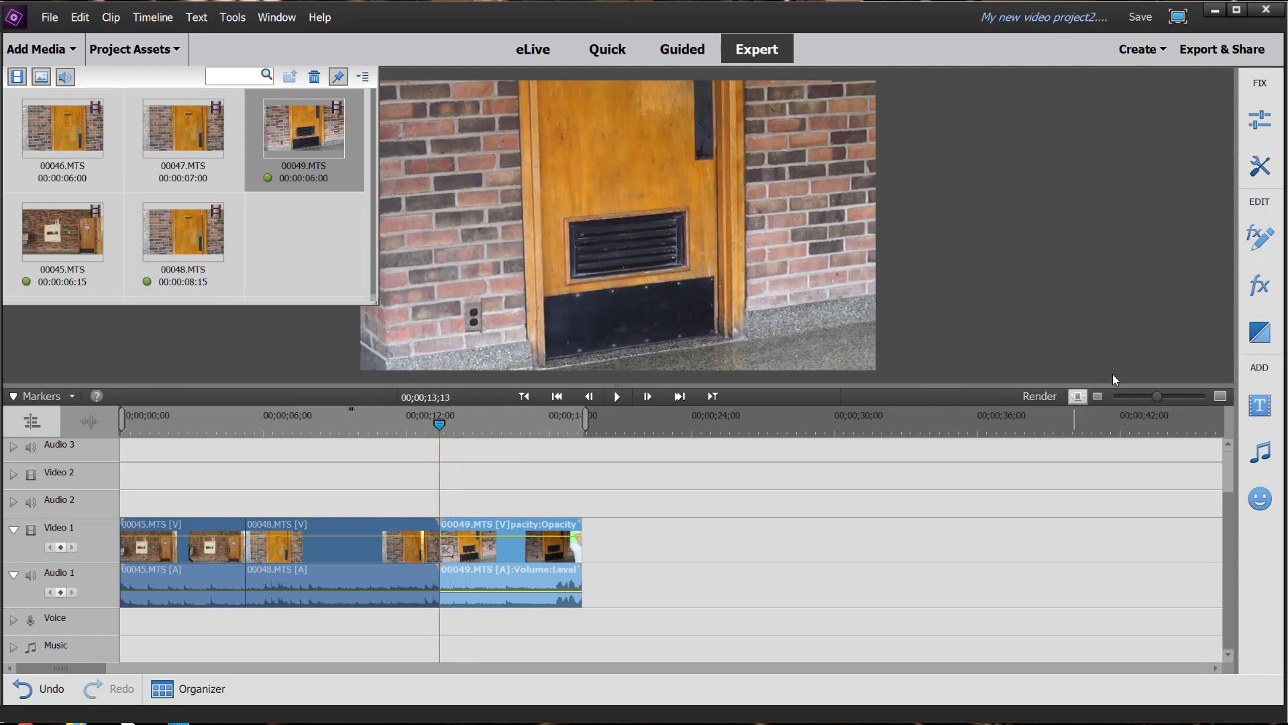
- Apply a Dip to Black transition at the cut between 00048.MTS and 00049.MTS, aligned to the right clip
{"action": "left_click", "coordinate": [1260, 331]}
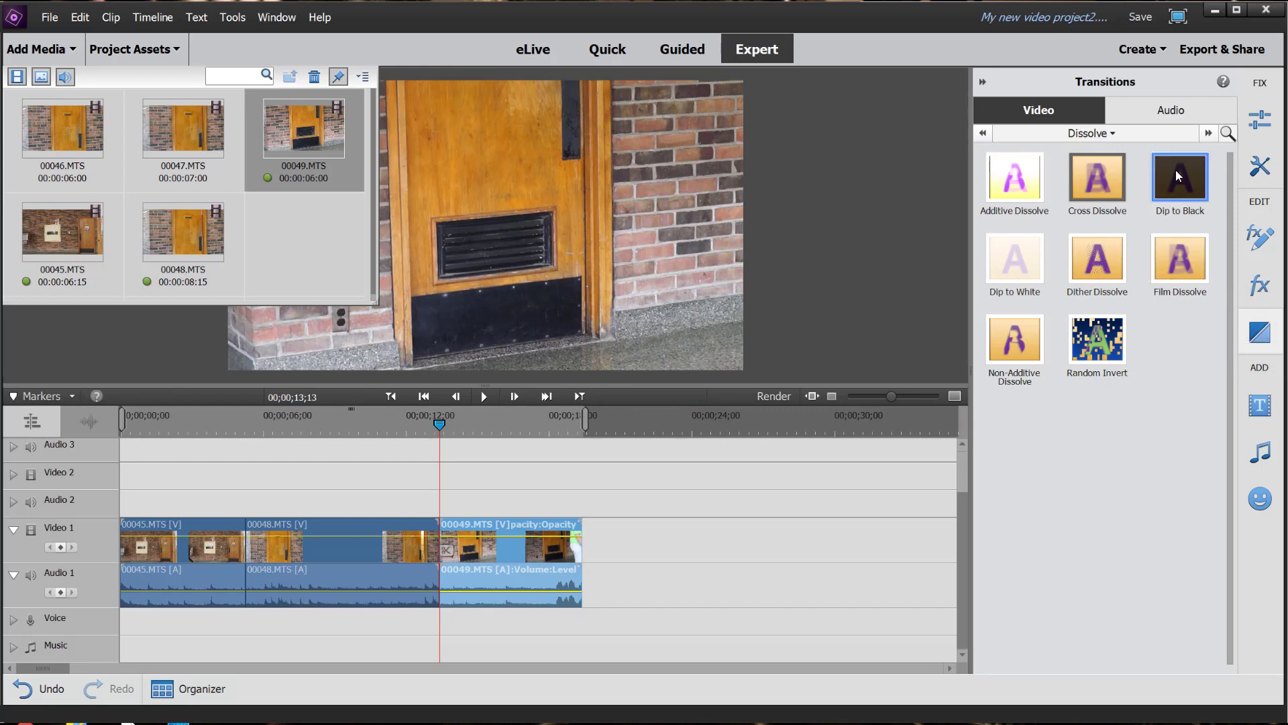
{"action": "left_click_drag", "start_coordinate": [1176, 179], "coordinate": [446, 542]}
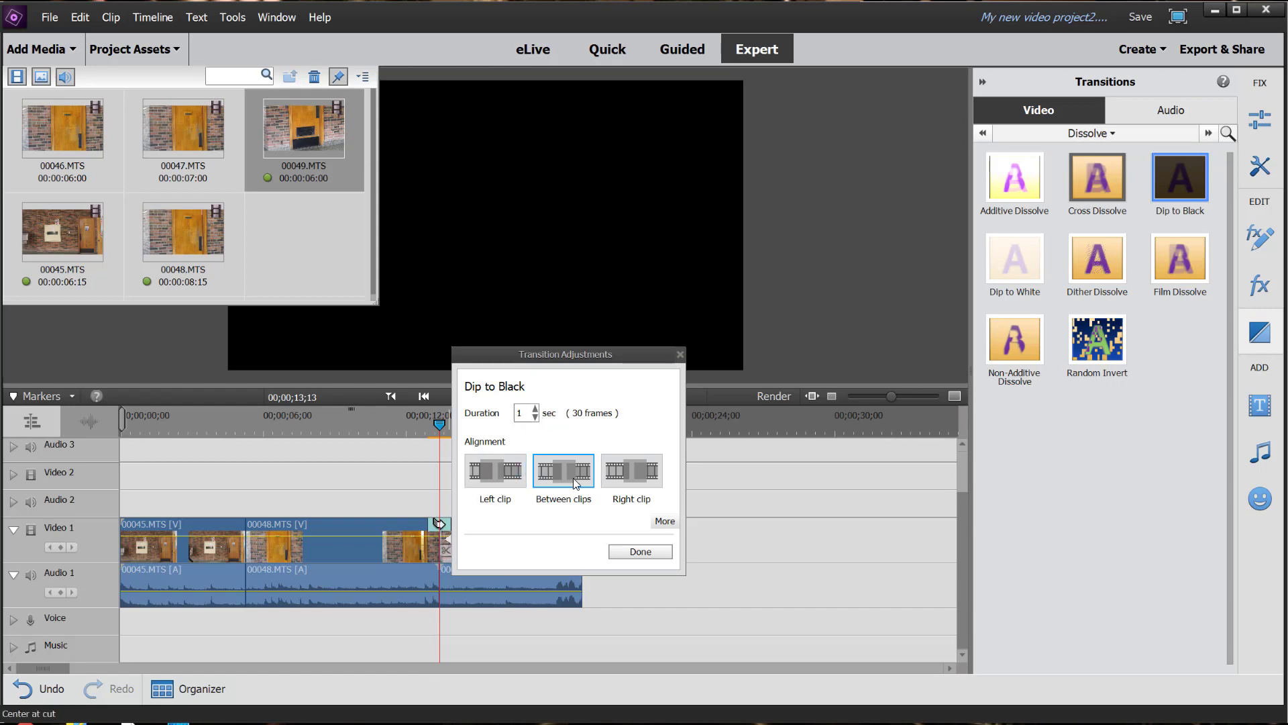
{"action": "left_click", "coordinate": [634, 474]}
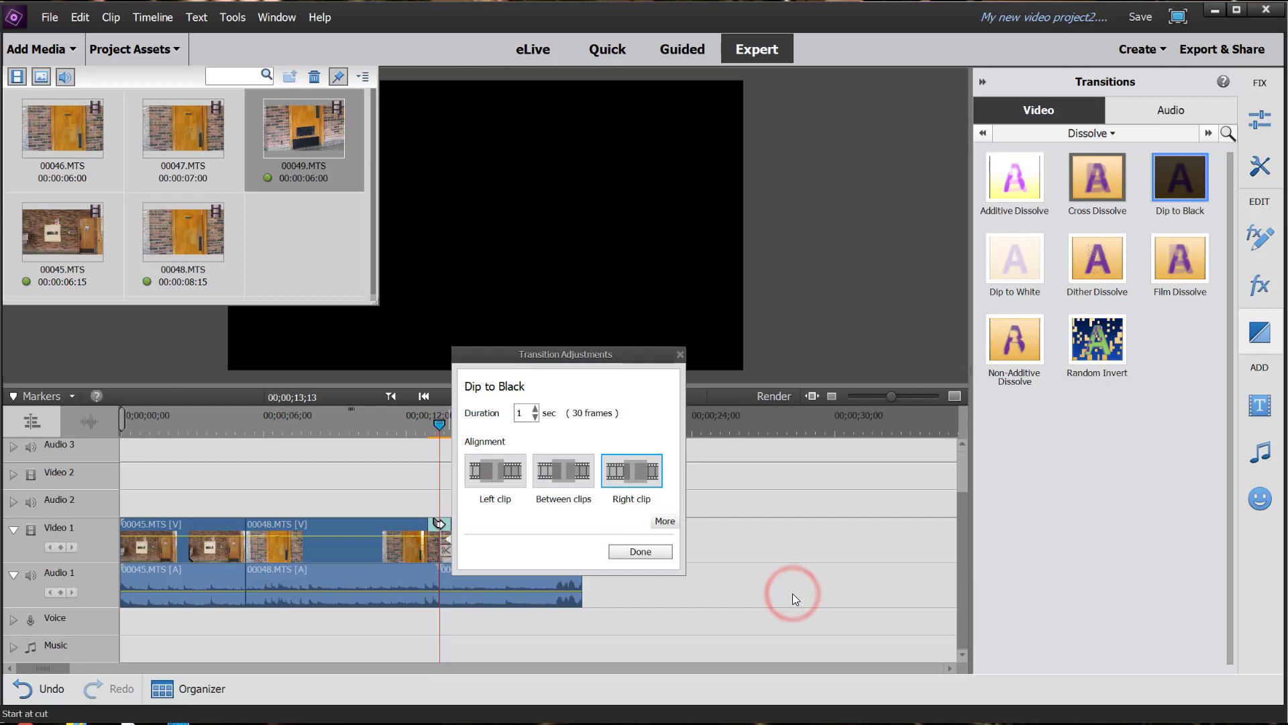
{"action": "left_click", "coordinate": [647, 555]}
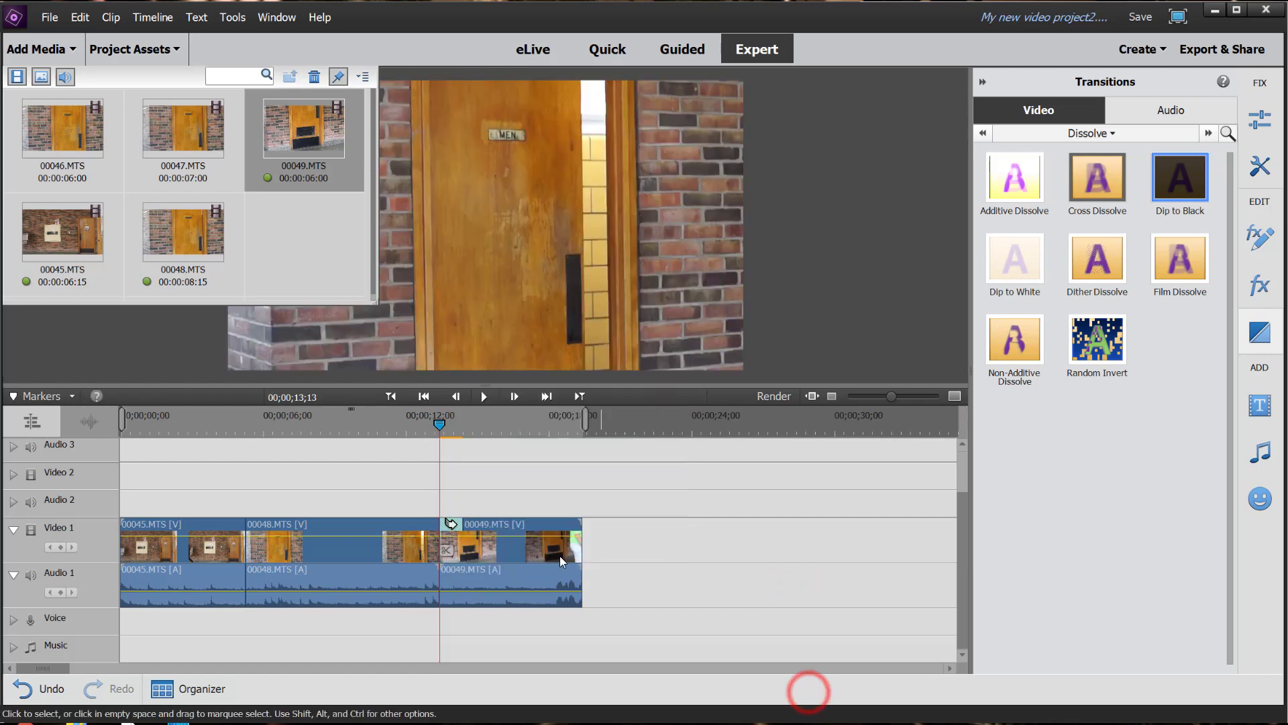
- Play back the sequence from before the Dip to Black transition through clip 00049.MTS
{"action": "left_click_drag", "start_coordinate": [439, 423], "coordinate": [376, 423]}
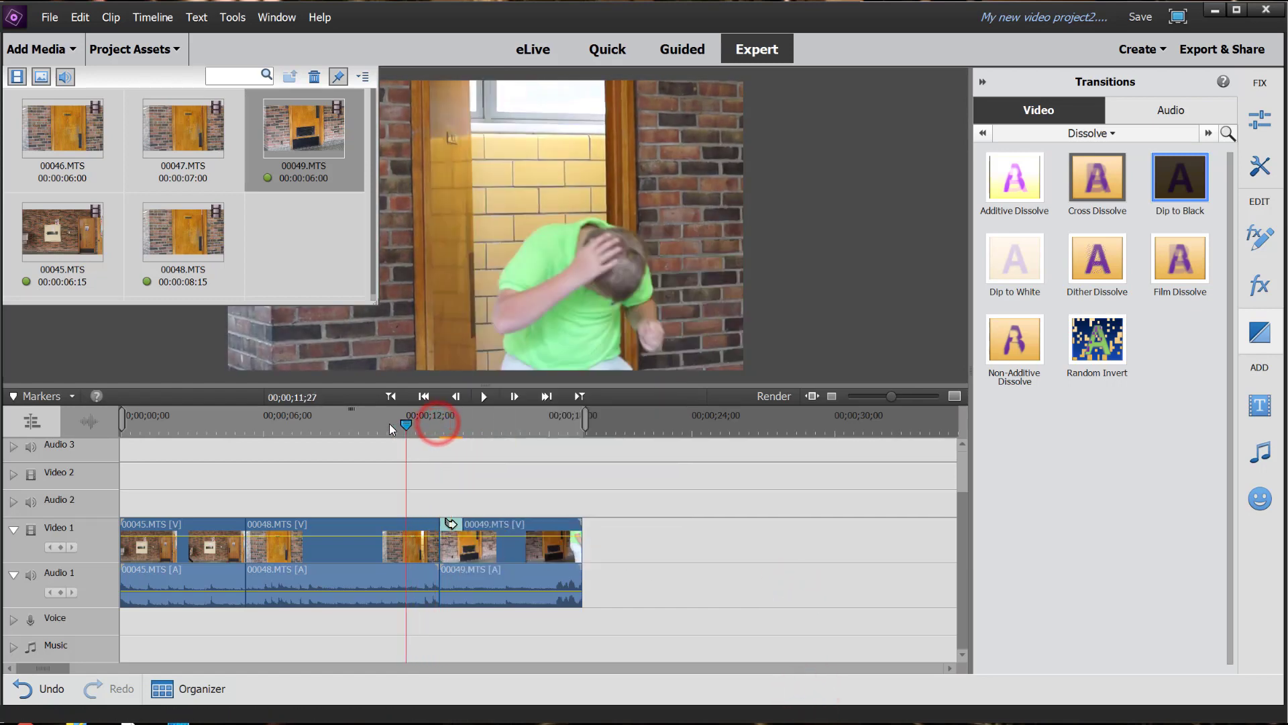
{"action": "left_click", "coordinate": [486, 399]}
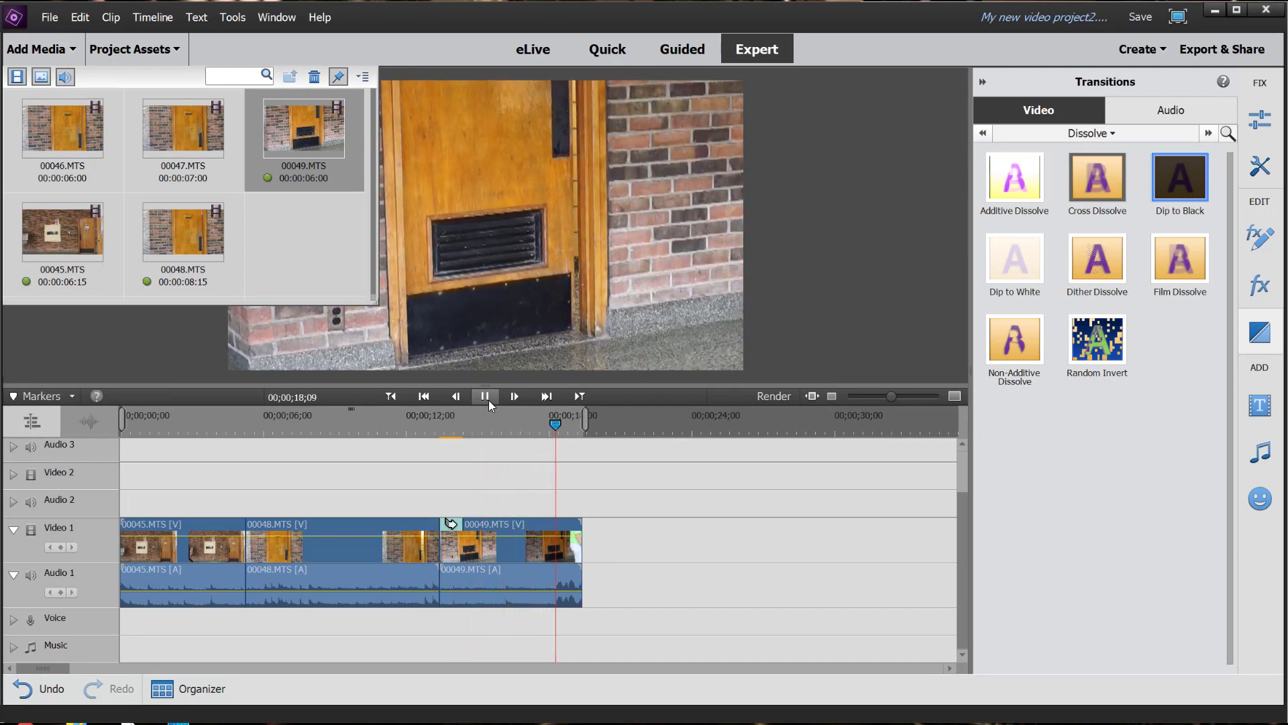
{"action": "left_click", "coordinate": [488, 400]}
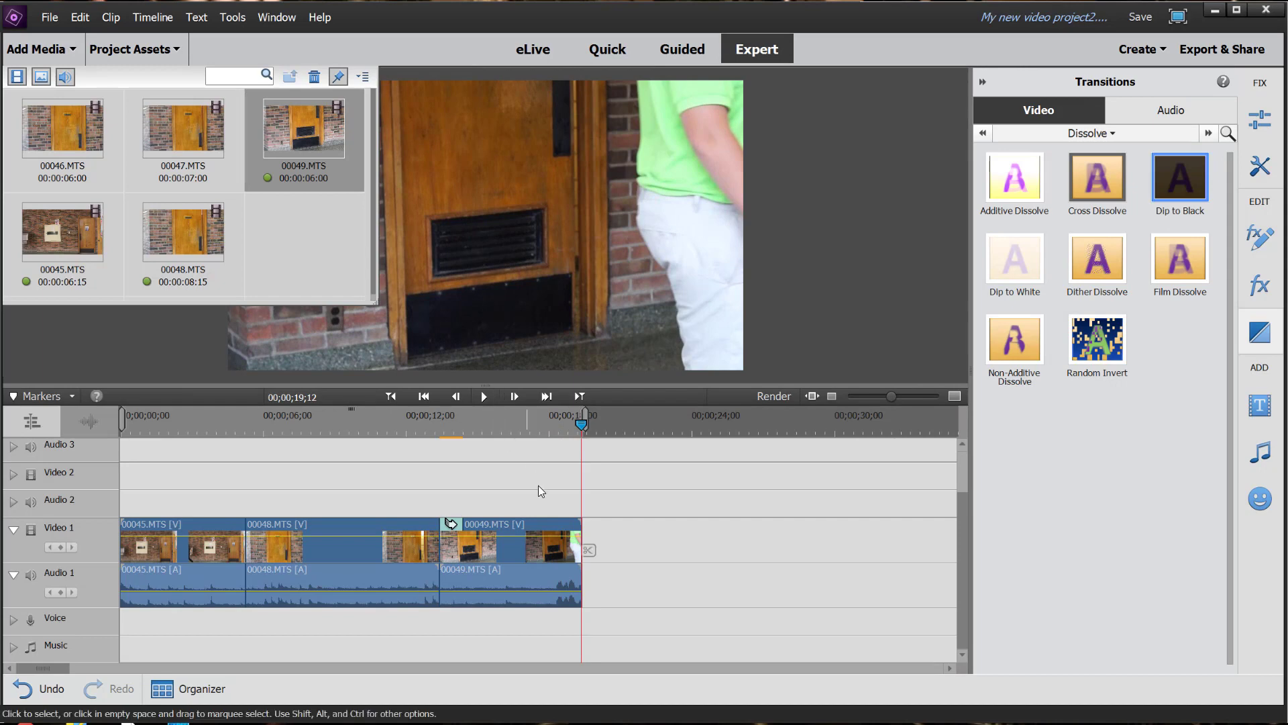
- Trim the end of clip 00049.MTS back to 00;00;17;23, then hide the transitions and the project assets
{"action": "left_click_drag", "start_coordinate": [581, 564], "coordinate": [567, 569]}
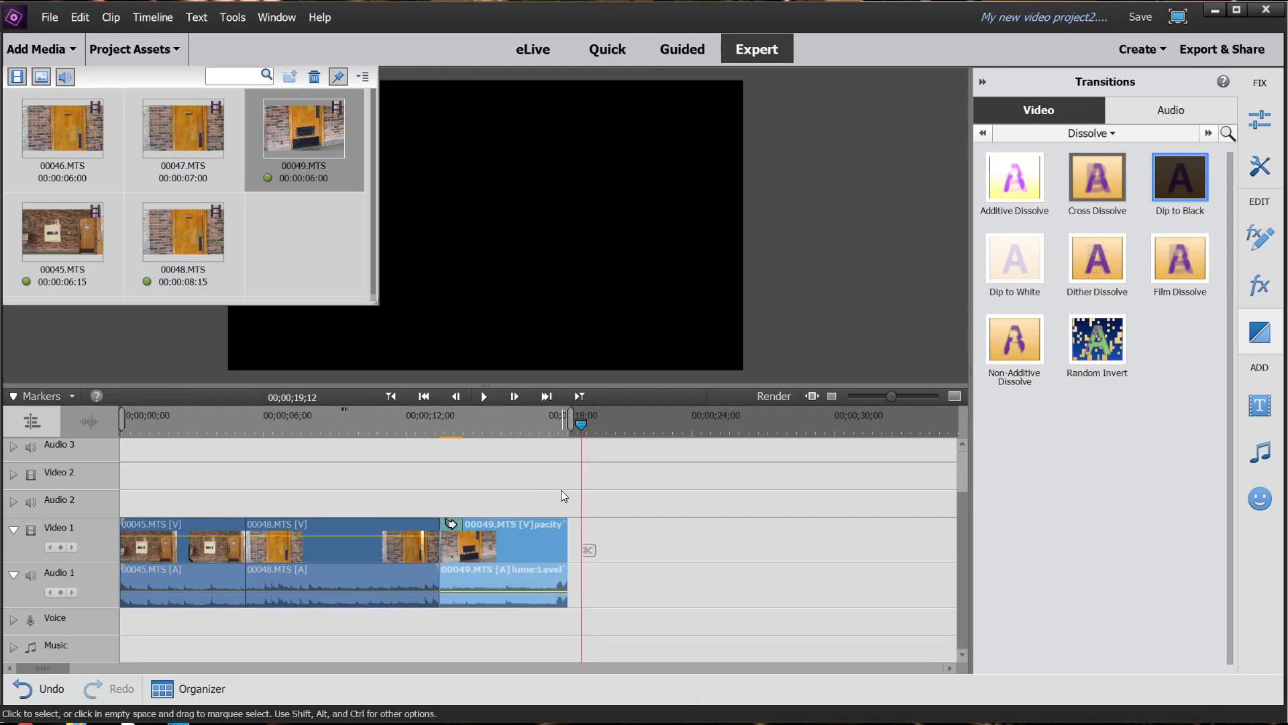
{"action": "left_click_drag", "start_coordinate": [582, 424], "coordinate": [544, 428]}
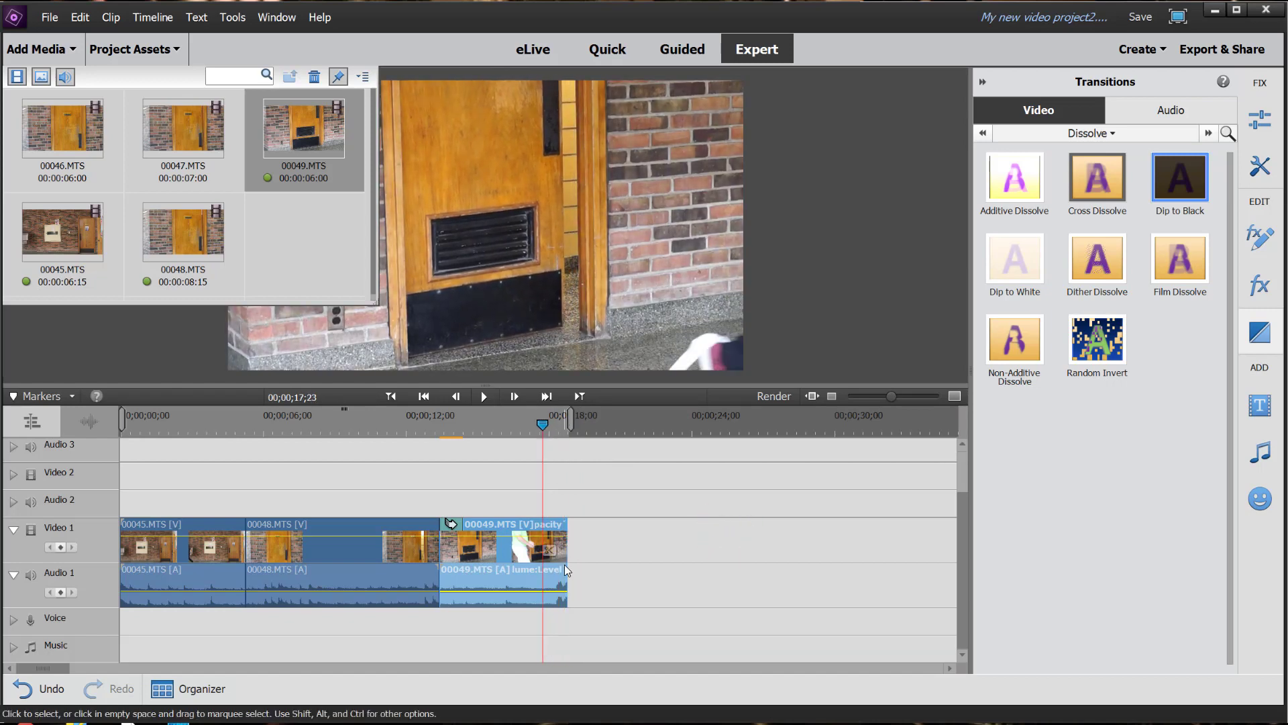
{"action": "left_click_drag", "start_coordinate": [565, 538], "coordinate": [543, 559]}
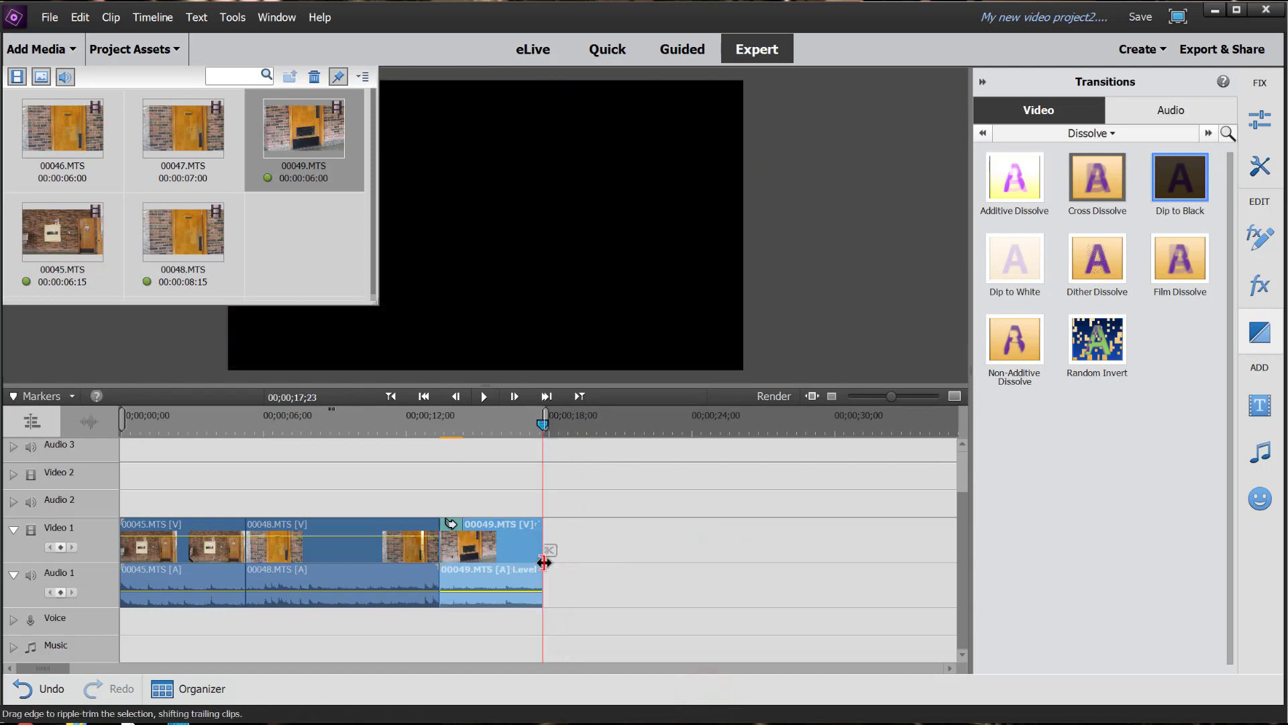
{"action": "left_click", "coordinate": [981, 82]}
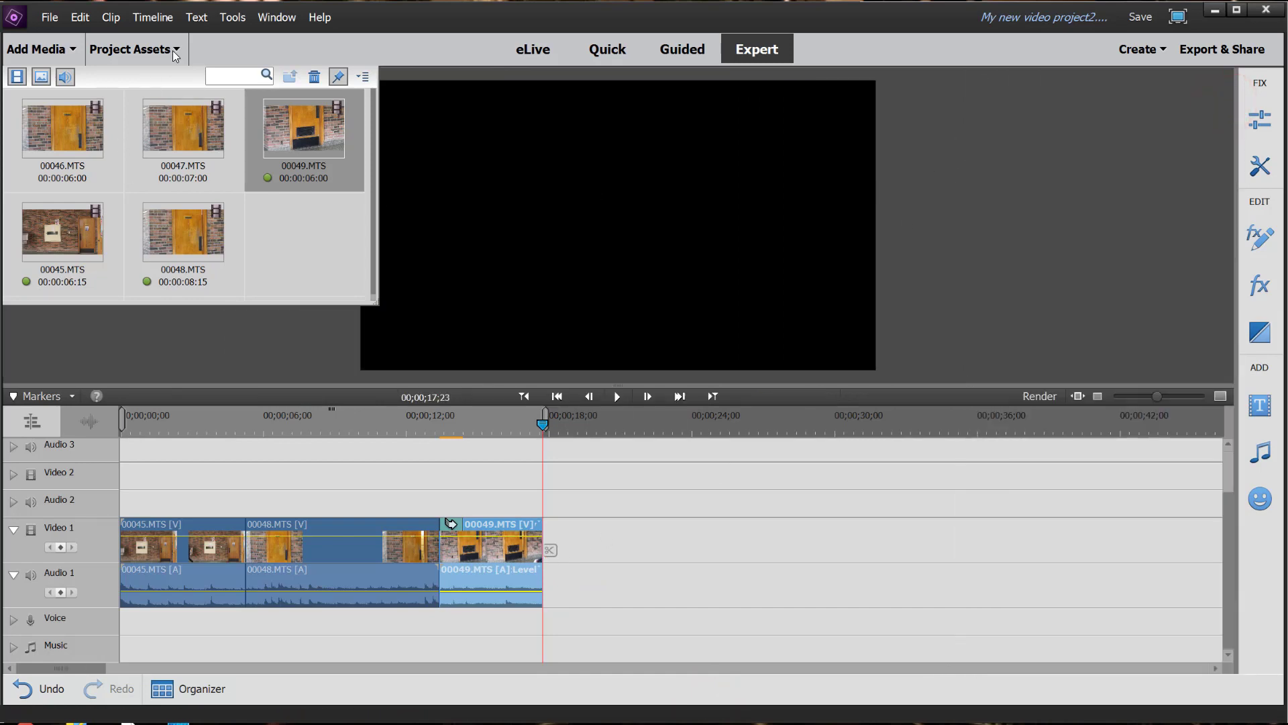
{"action": "left_click", "coordinate": [223, 59]}
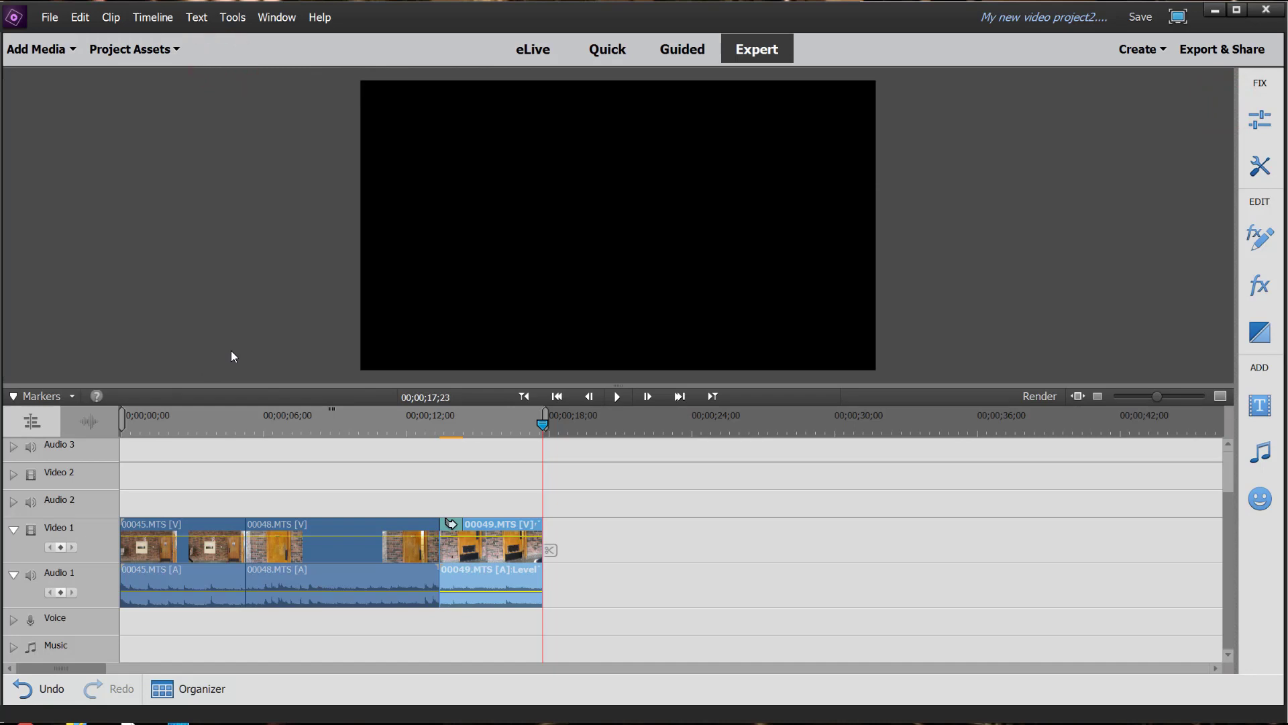
- Save the project under the new name Bathroom1 on the Desktop
{"action": "left_click", "coordinate": [57, 22]}
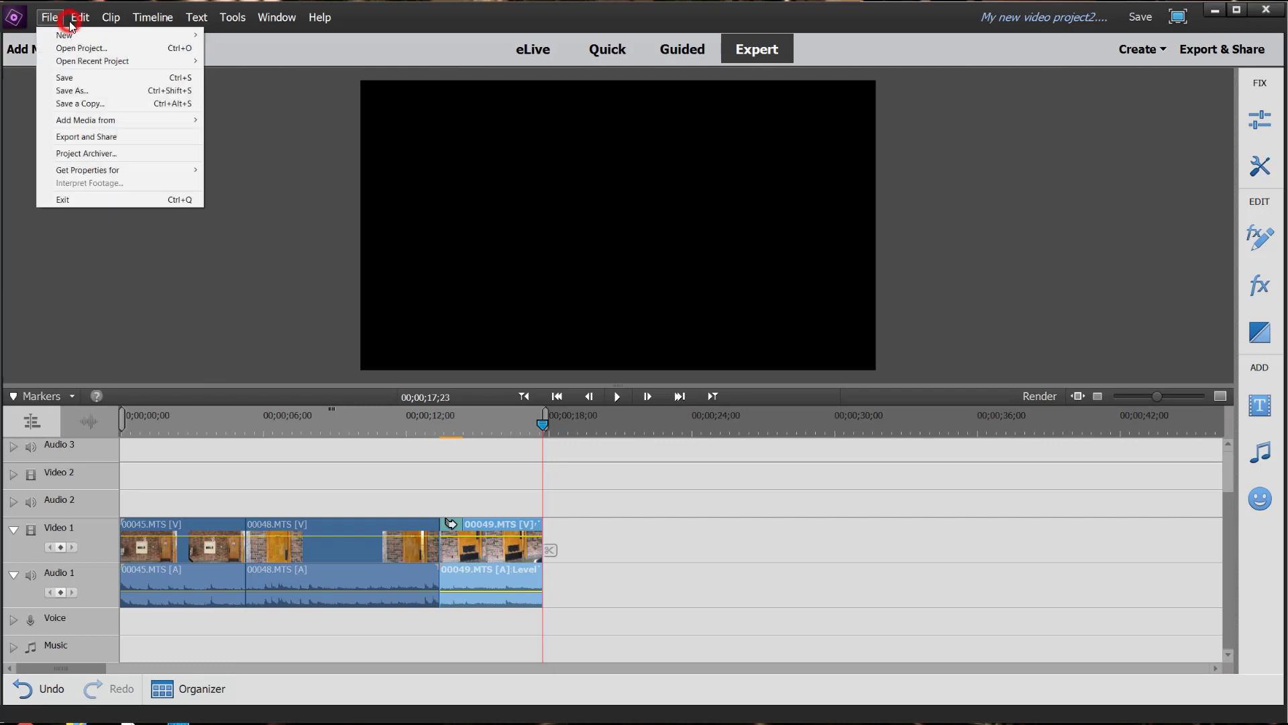
{"action": "left_click", "coordinate": [87, 110]}
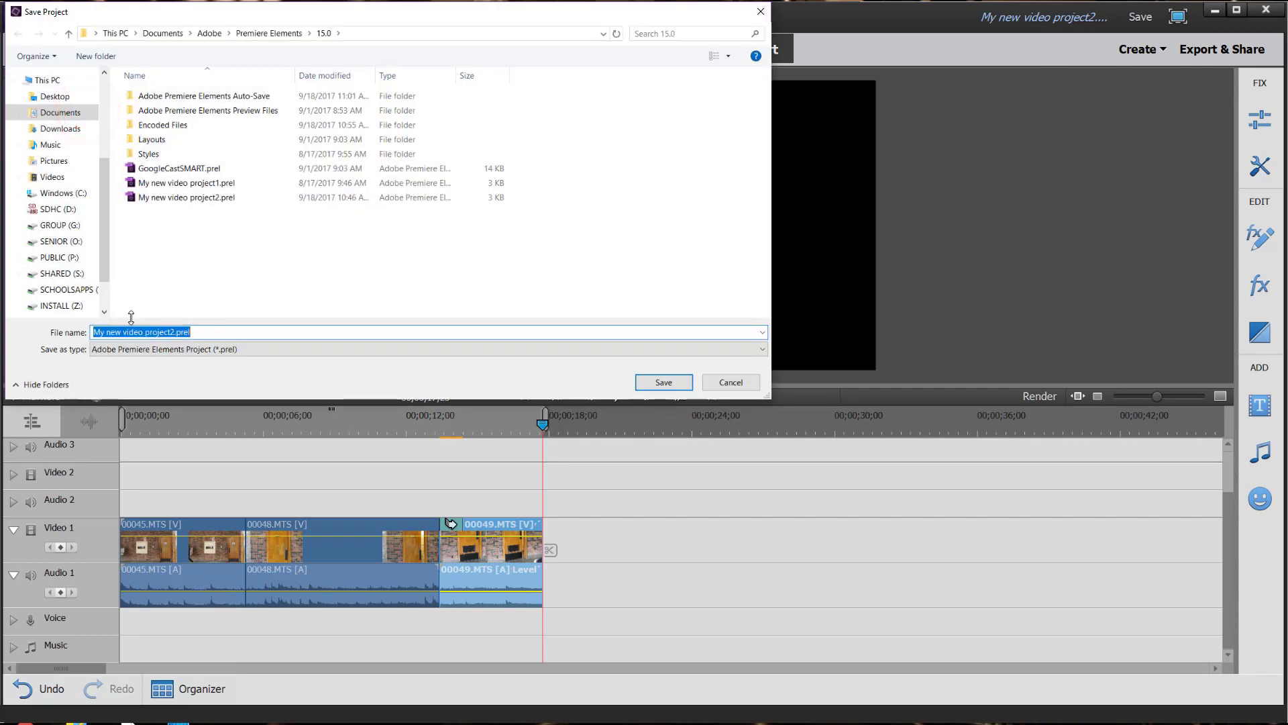
{"action": "type", "text": "Bath"}
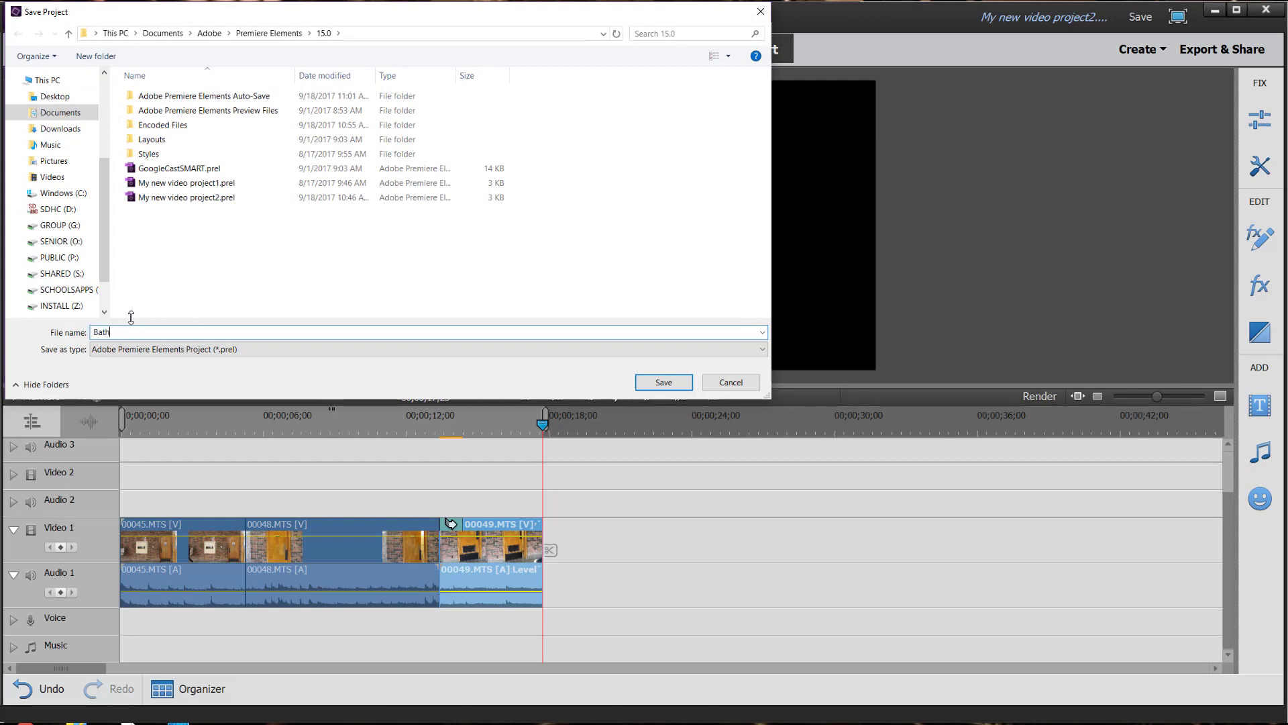
{"action": "type", "text": "room1"}
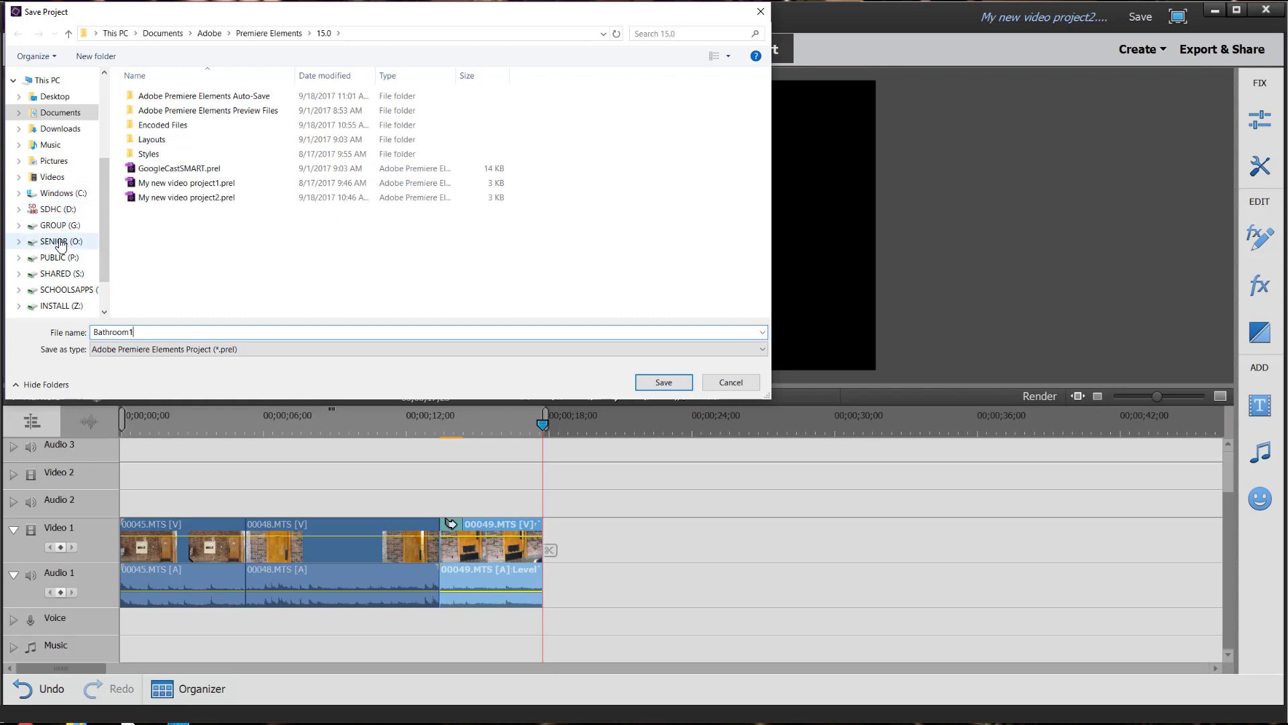
{"action": "left_click", "coordinate": [67, 97]}
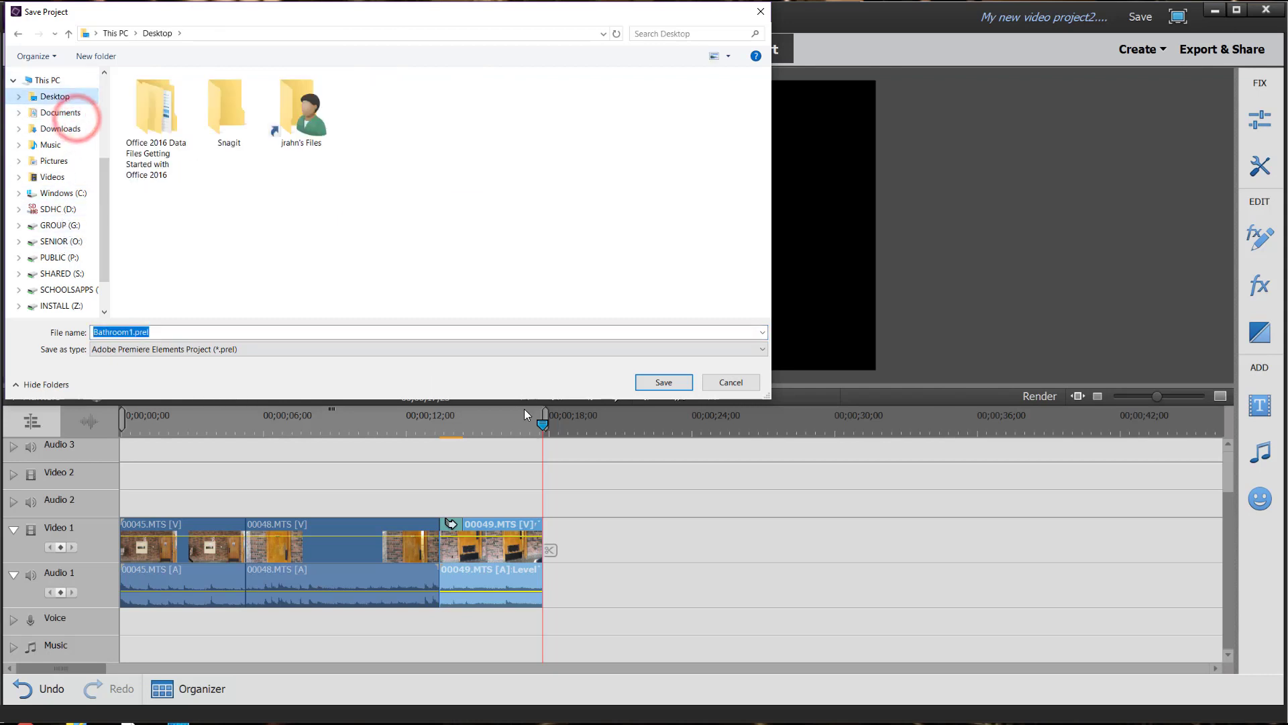
{"action": "left_click", "coordinate": [671, 379]}
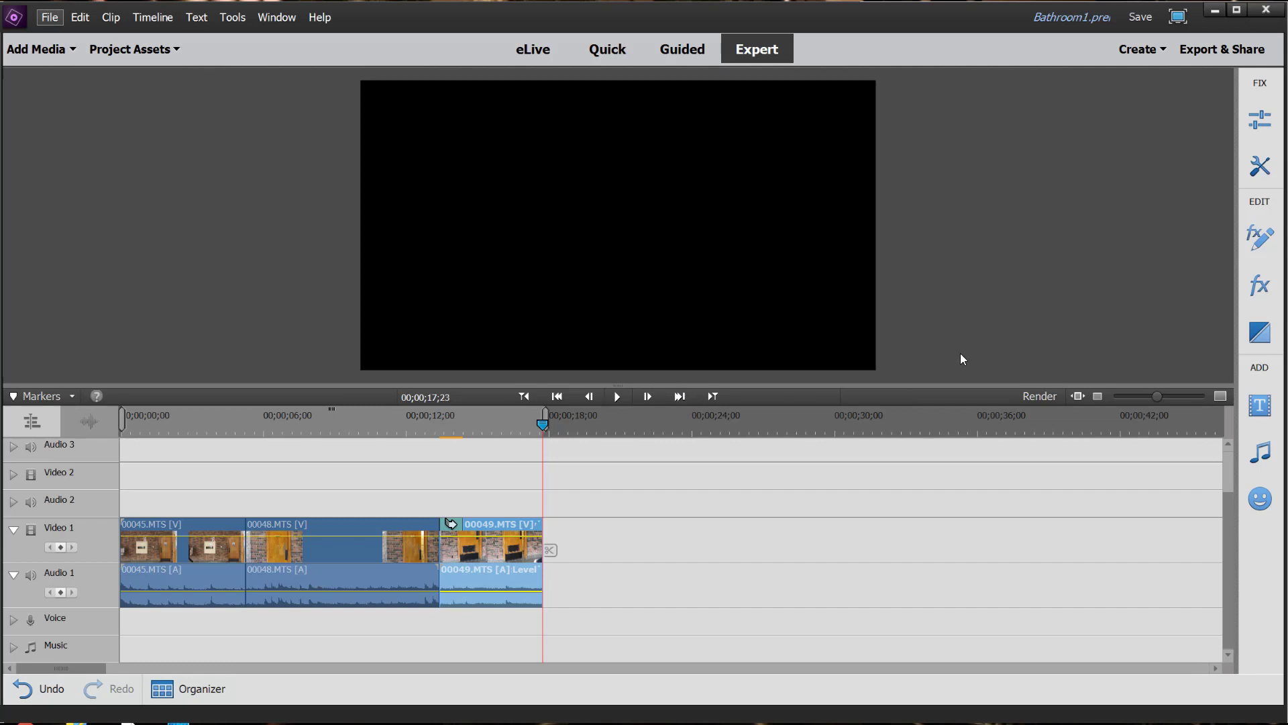
- Set up an export of the video for computer devices, with the Desktop as its destination folder
{"action": "left_click", "coordinate": [1220, 57]}
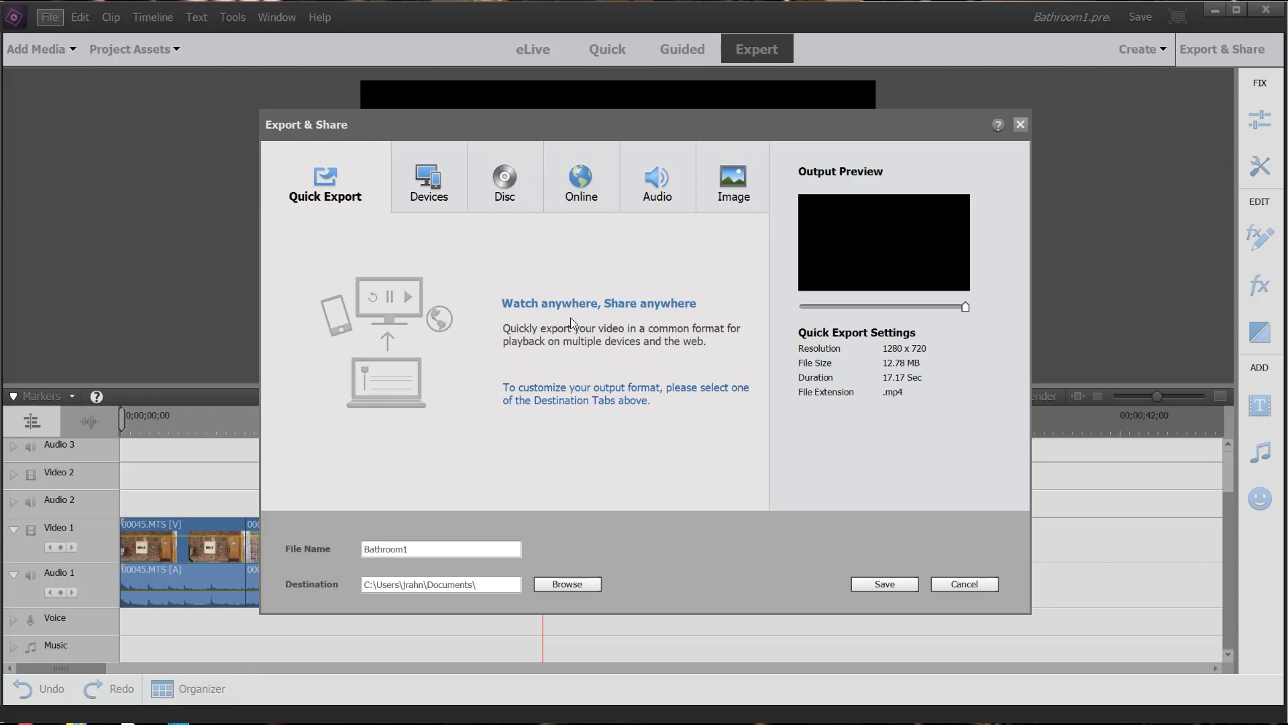
{"action": "left_click", "coordinate": [433, 190]}
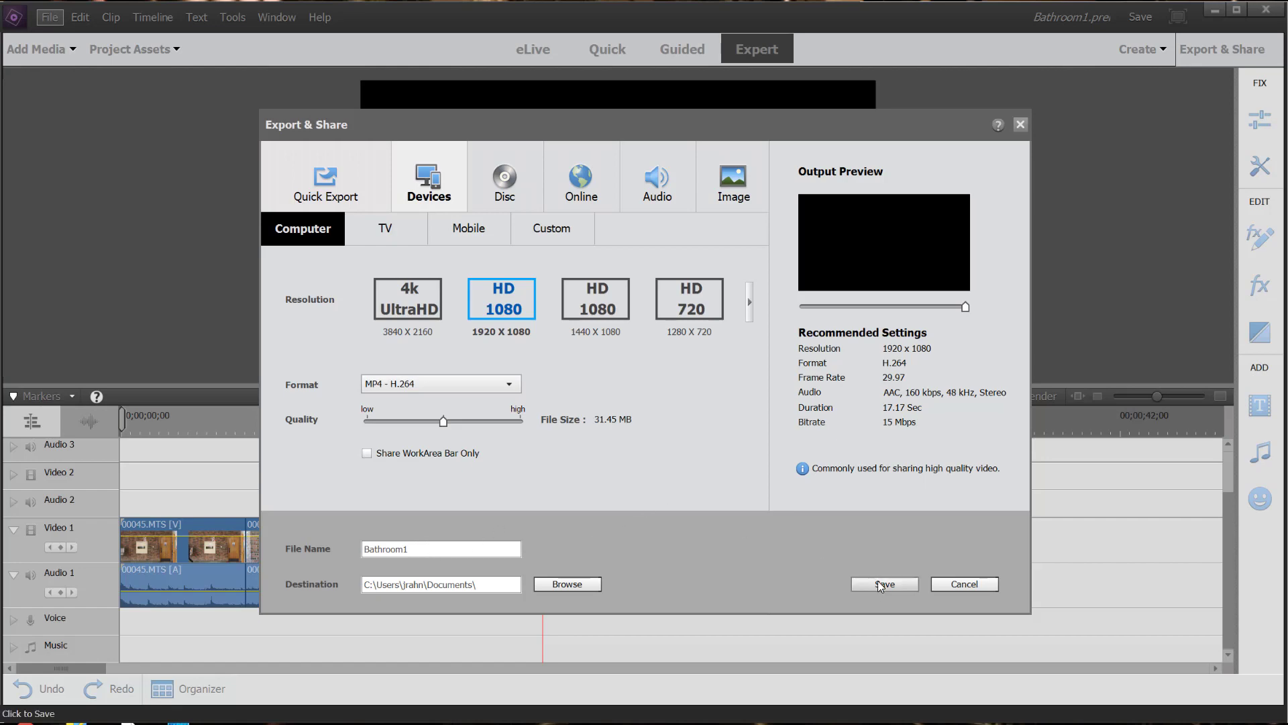
{"action": "left_click", "coordinate": [573, 590]}
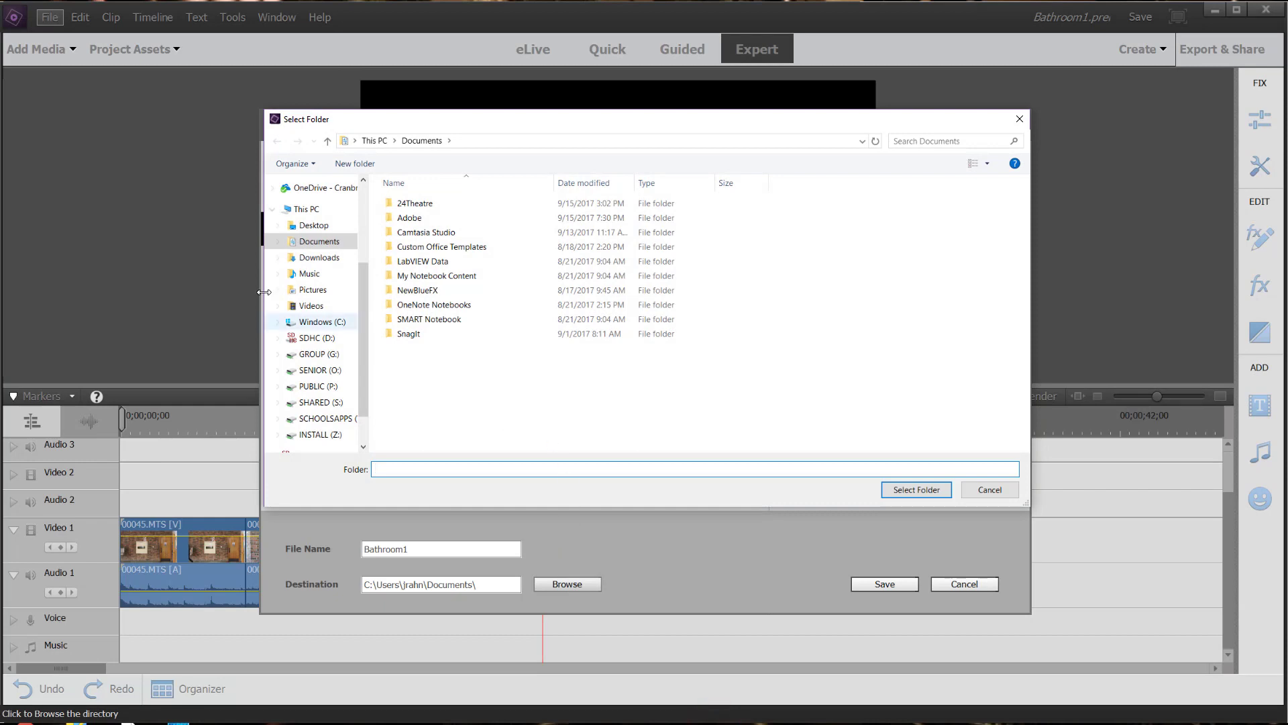
{"action": "left_click", "coordinate": [314, 225]}
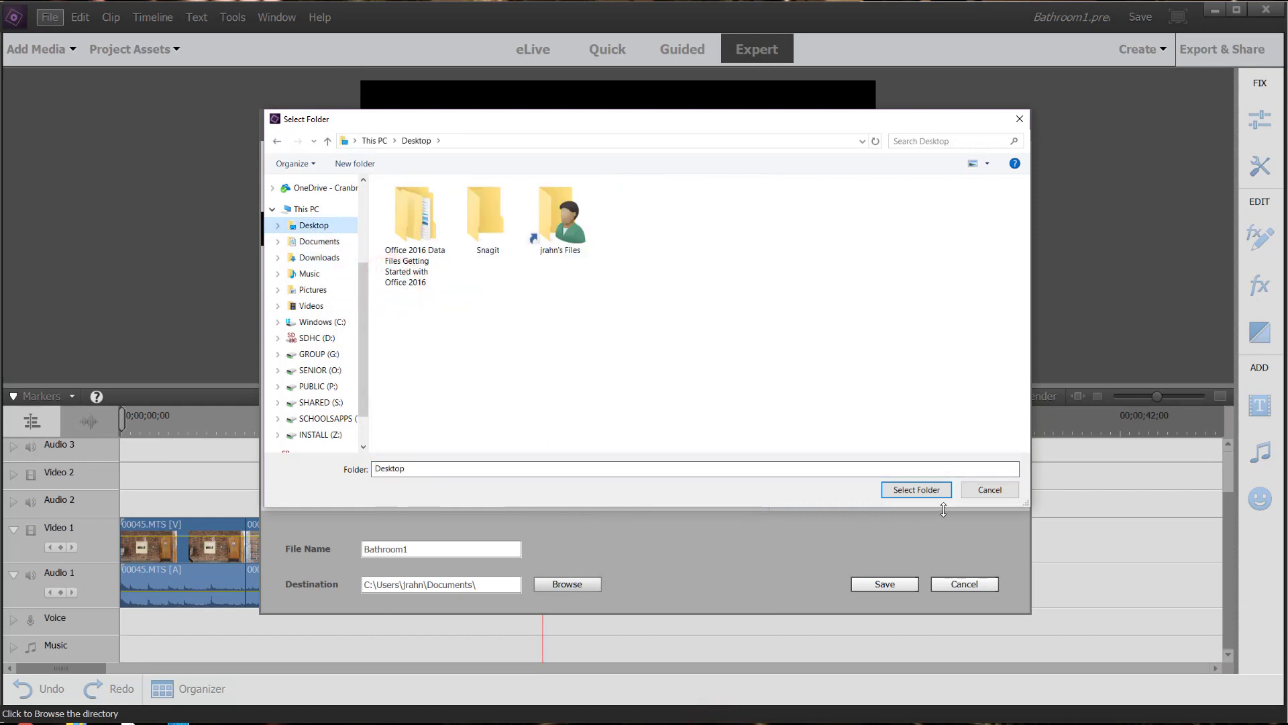
{"action": "left_click", "coordinate": [917, 489]}
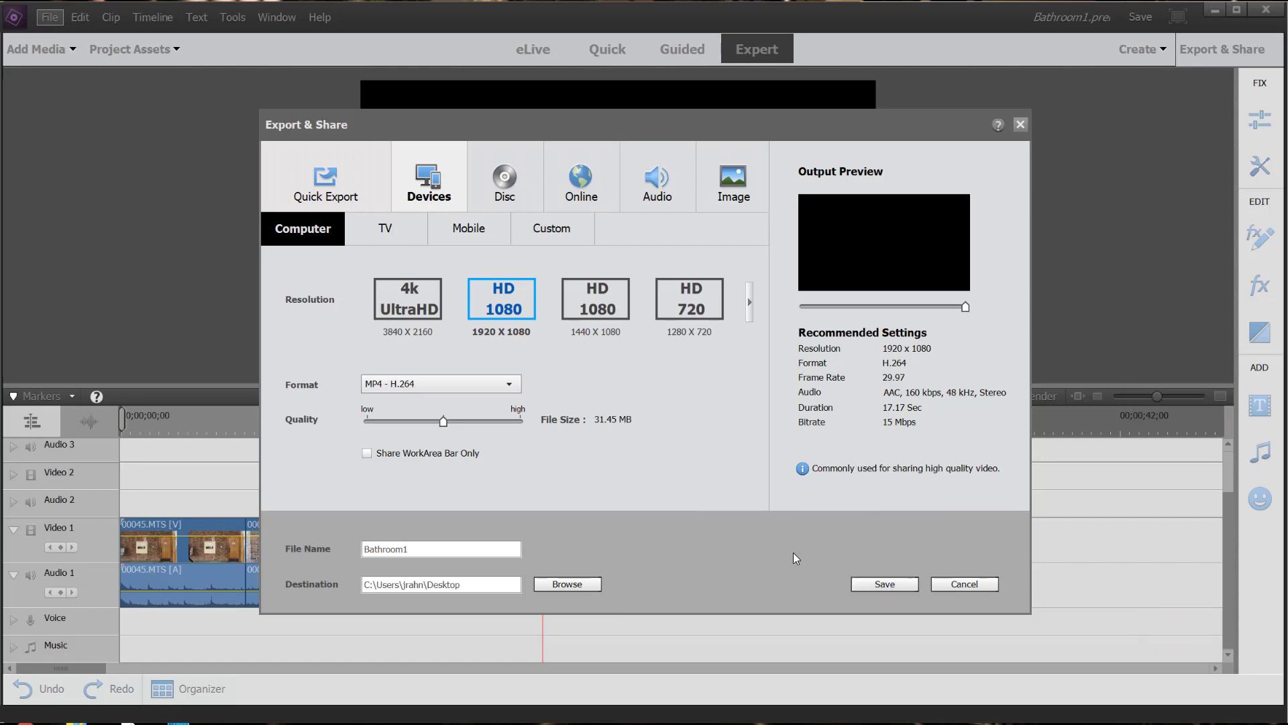
- Start sharing the video to YouTube, with its visibility set to Unlisted and its category set to Comedy
{"action": "left_click", "coordinate": [577, 185]}
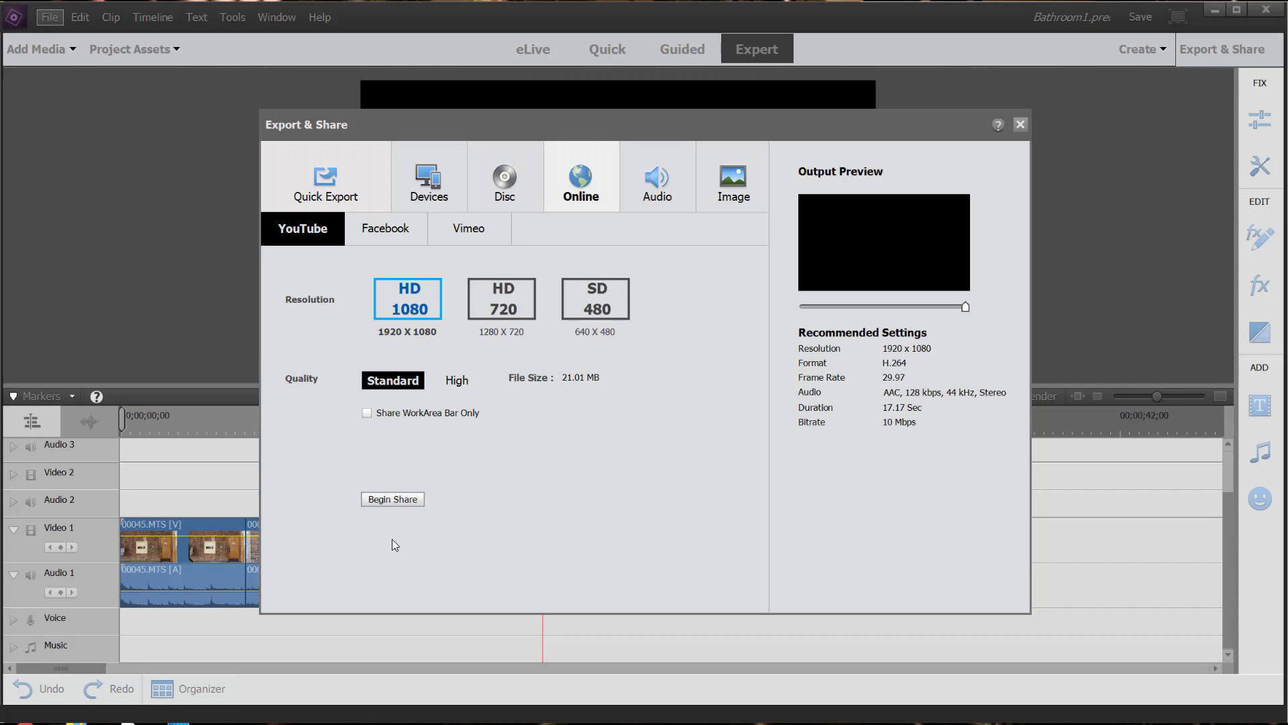
{"action": "left_click", "coordinate": [393, 499]}
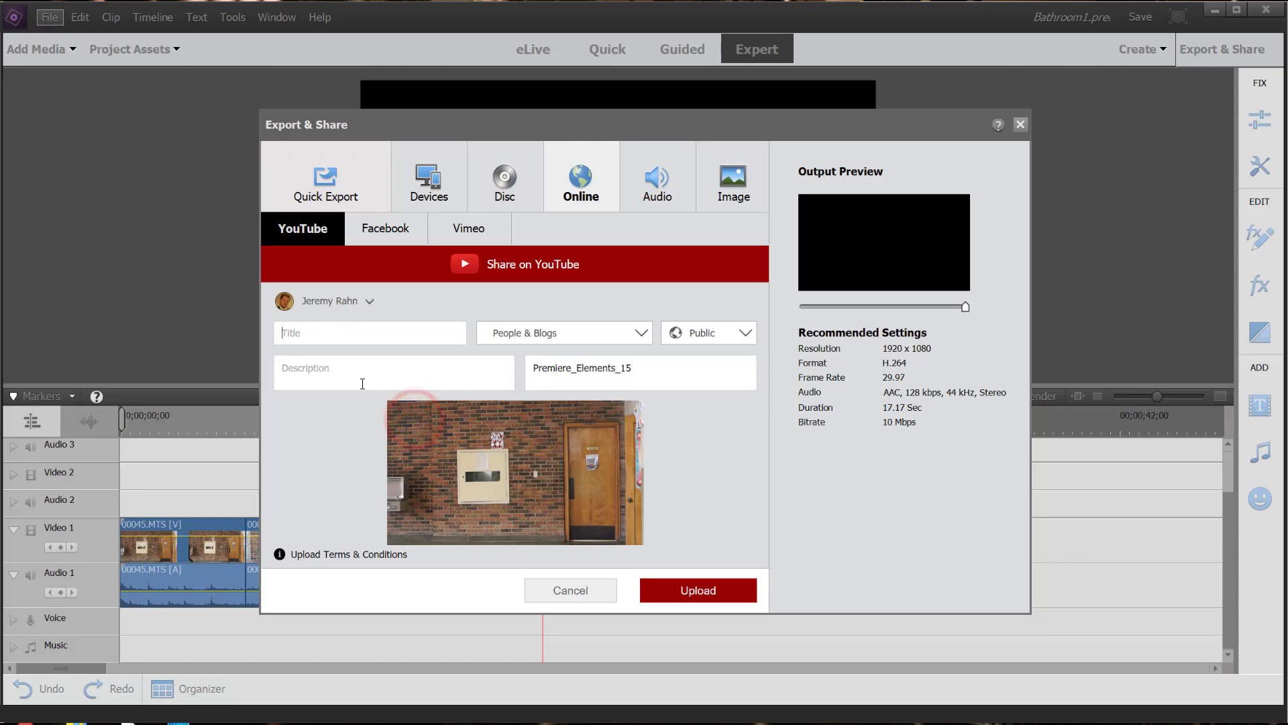
{"action": "left_click", "coordinate": [749, 341]}
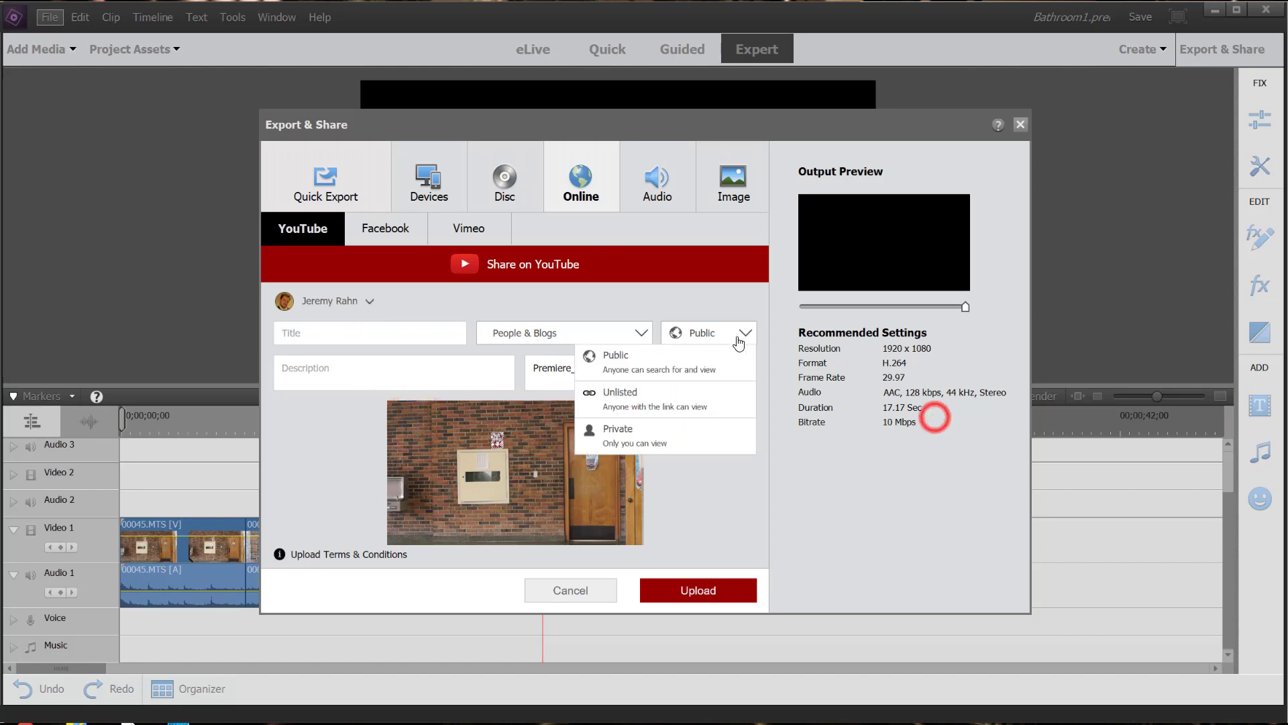
{"action": "left_click", "coordinate": [634, 402]}
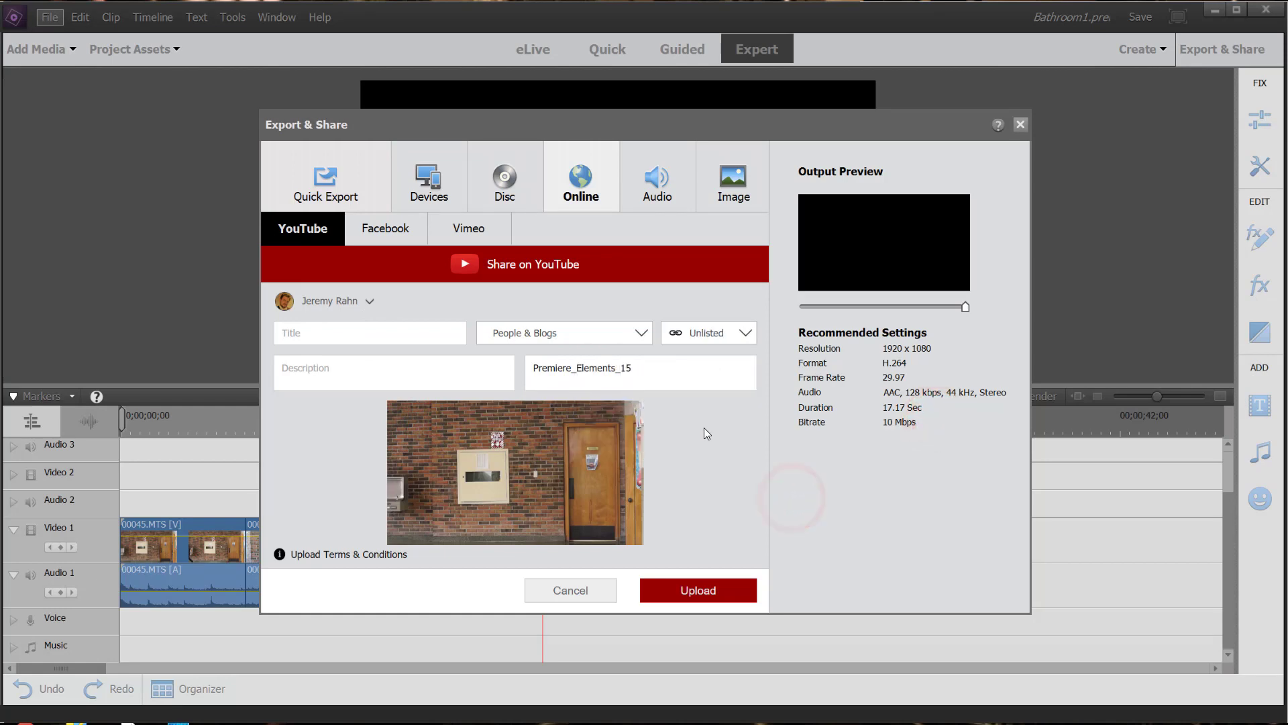
{"action": "left_click", "coordinate": [642, 335]}
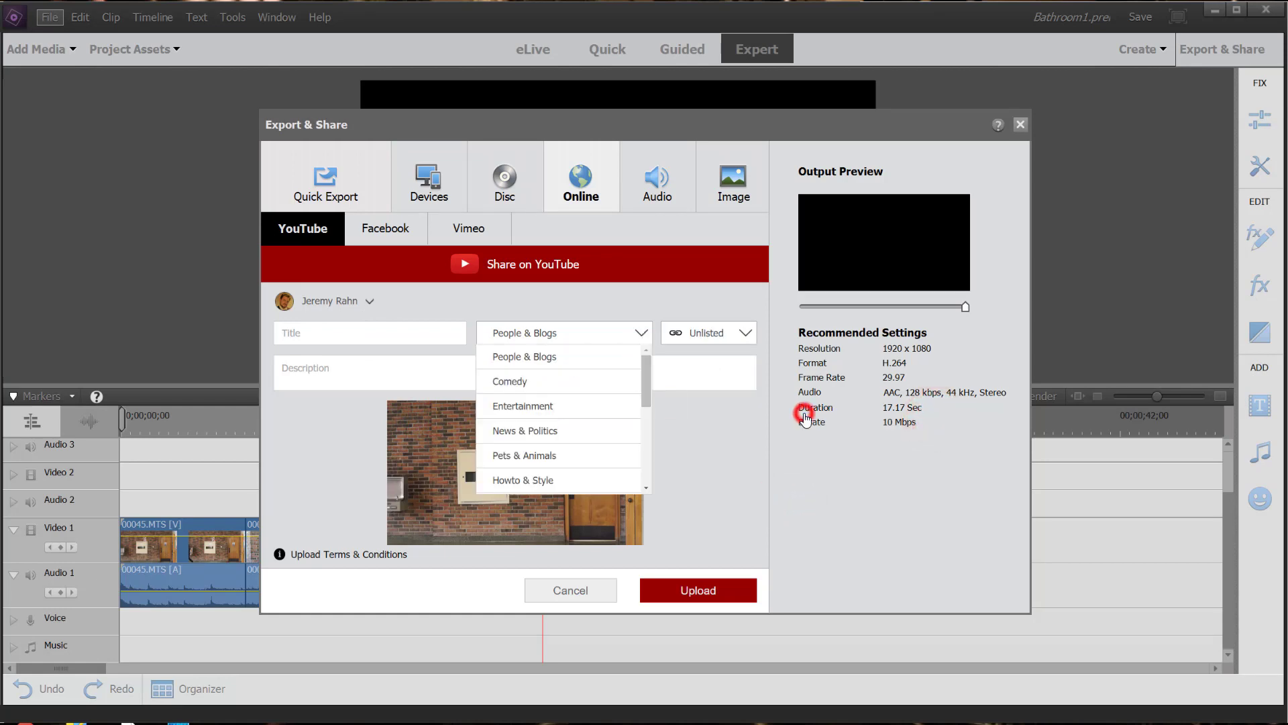
{"action": "left_click", "coordinate": [544, 382]}
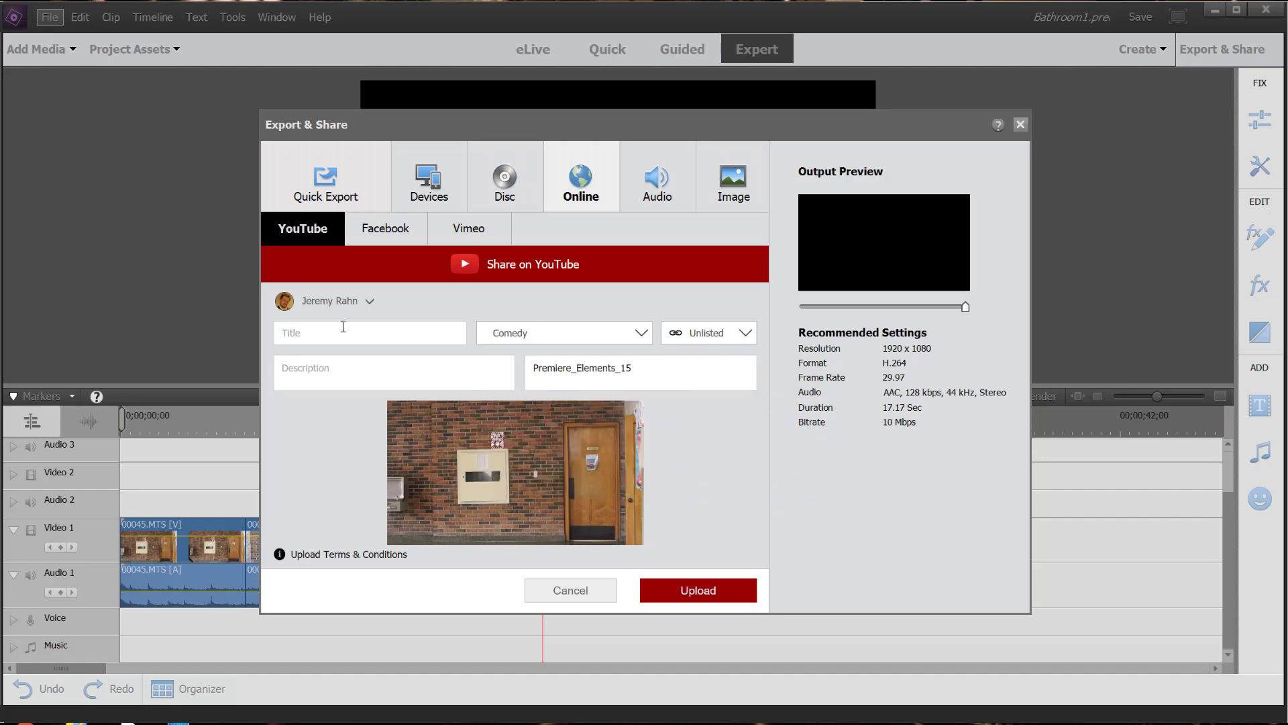
- Title the YouTube video Bathroom1, describe it as Basic Editing Demo, and upload it
{"action": "left_click", "coordinate": [343, 327]}
{"action": "type", "text": "Bathroom1"}
{"action": "left_click", "coordinate": [351, 372]}
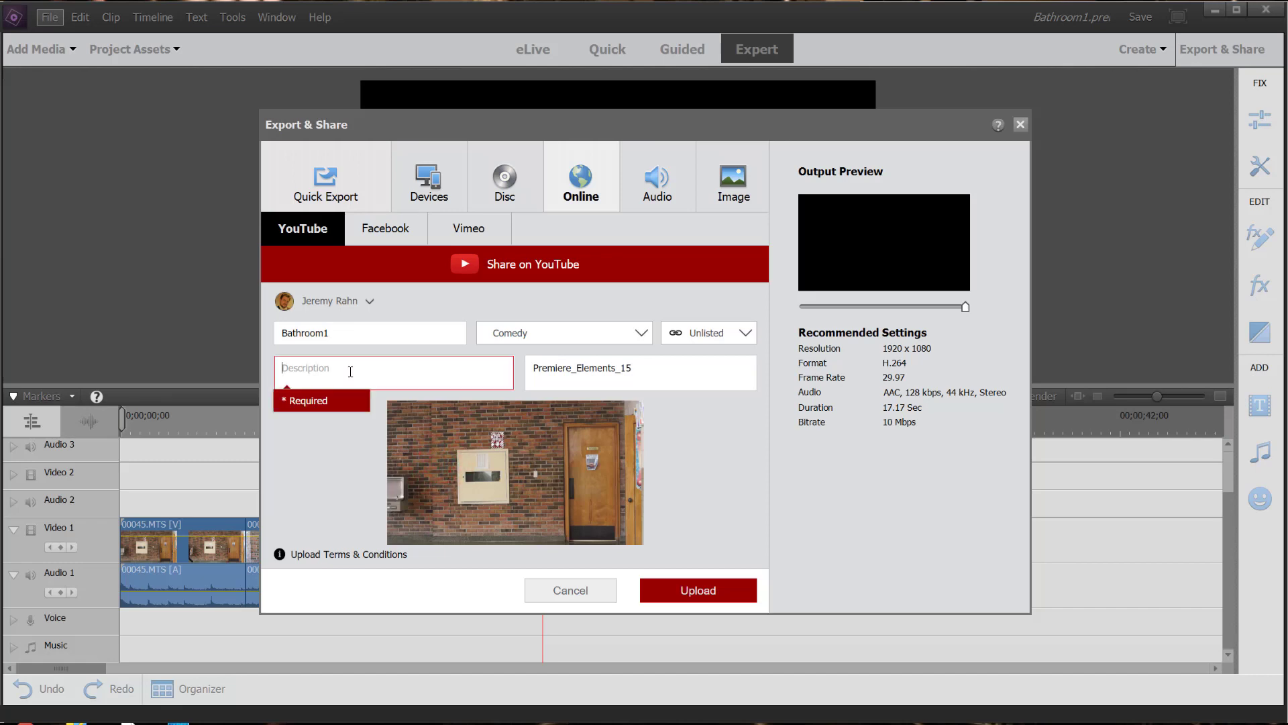
{"action": "type", "text": "Basic Editing Demo"}
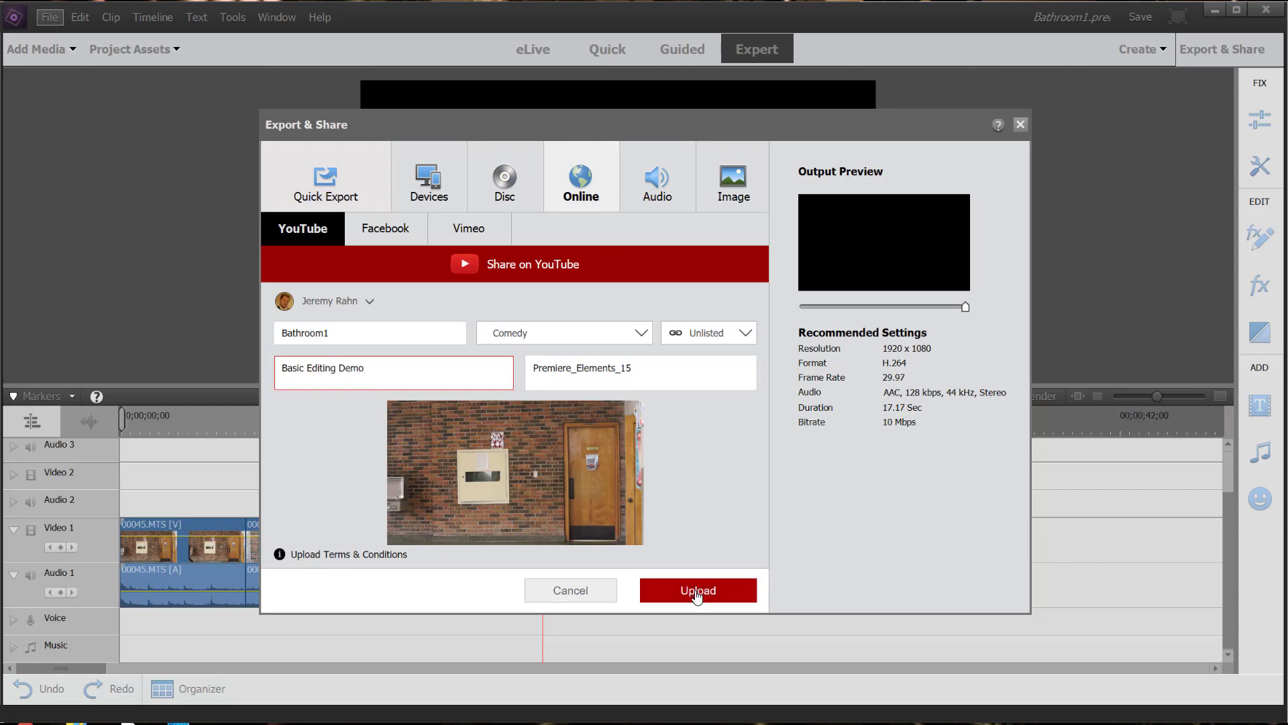
{"action": "left_click", "coordinate": [698, 592]}
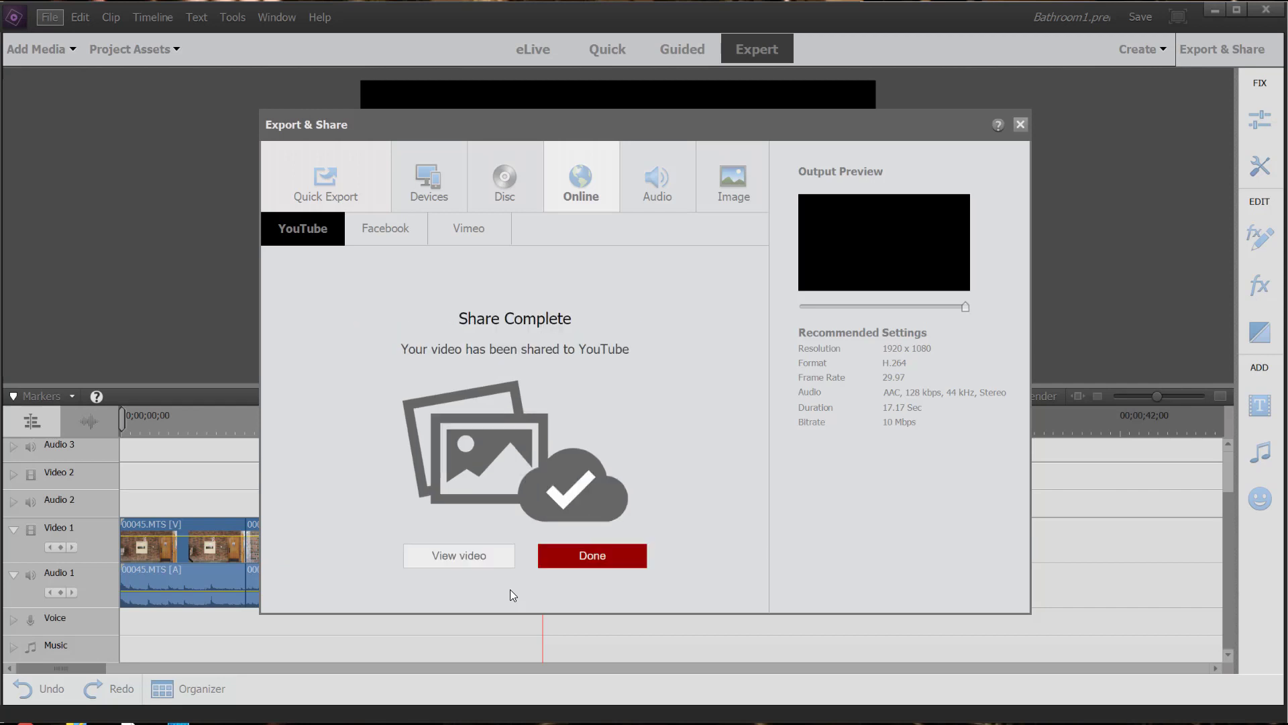
{"action": "left_click", "coordinate": [590, 559]}
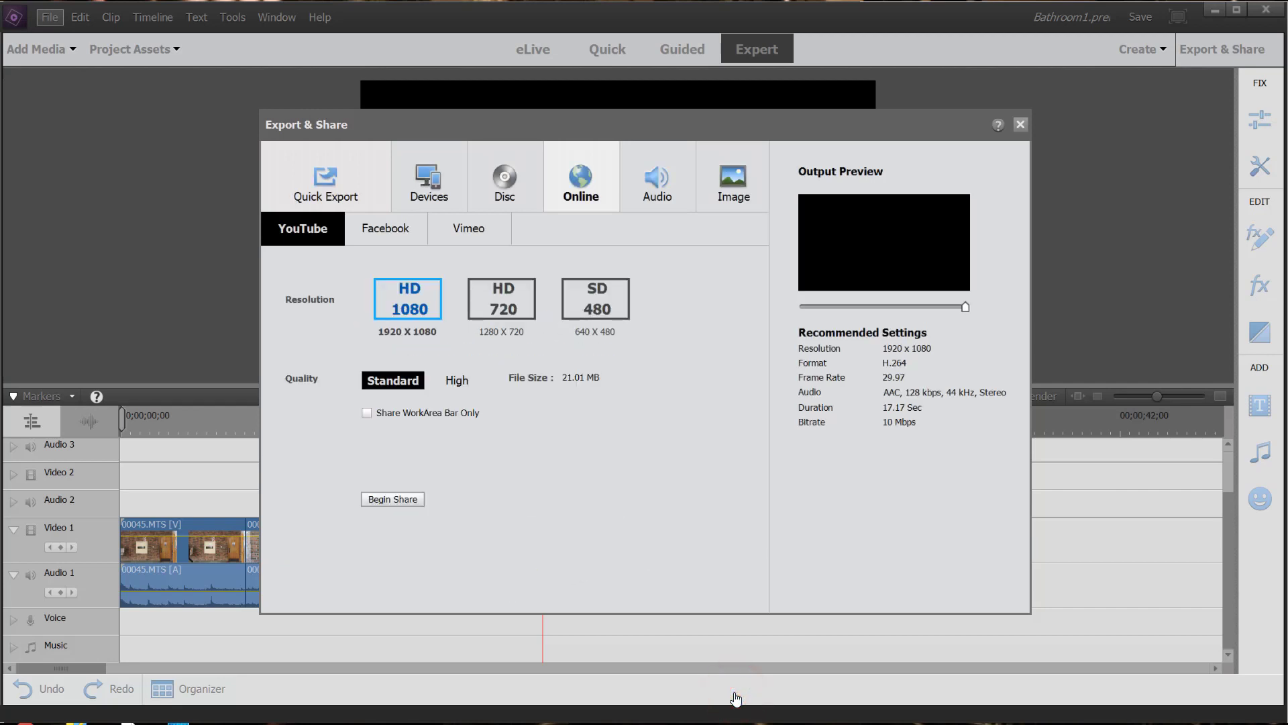